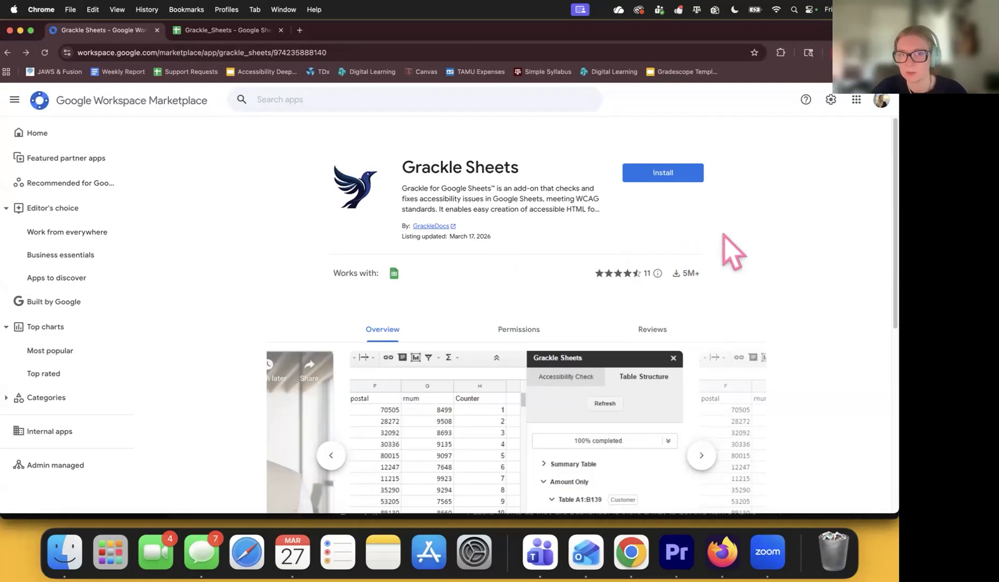
Install the Grackle Sheets add-on, sign in, and grant all requested permissions with Select all.
left_click(669, 183)
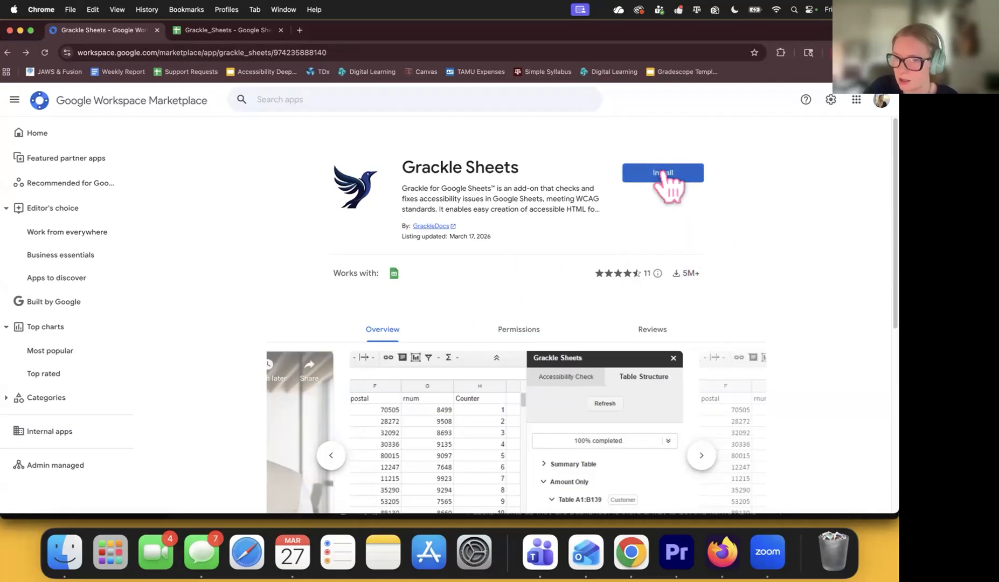
left_click(515, 359)
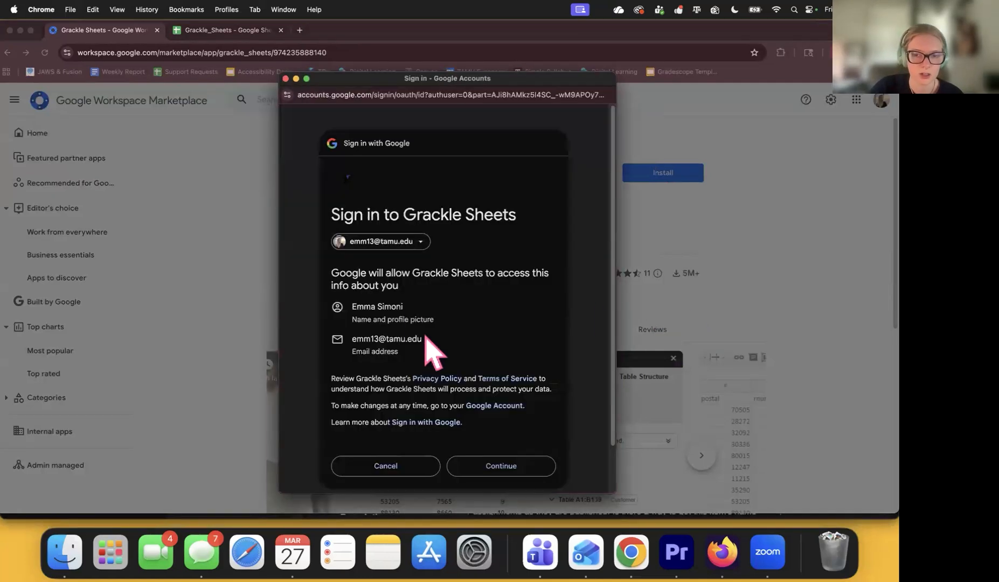
left_click(501, 467)
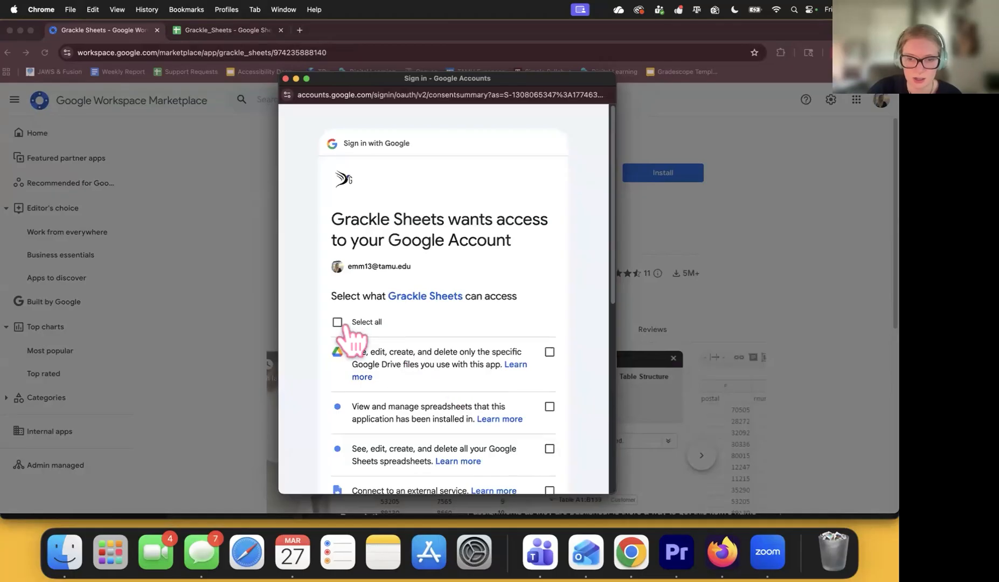
left_click(339, 323)
scroll(520, 345, "down", 4)
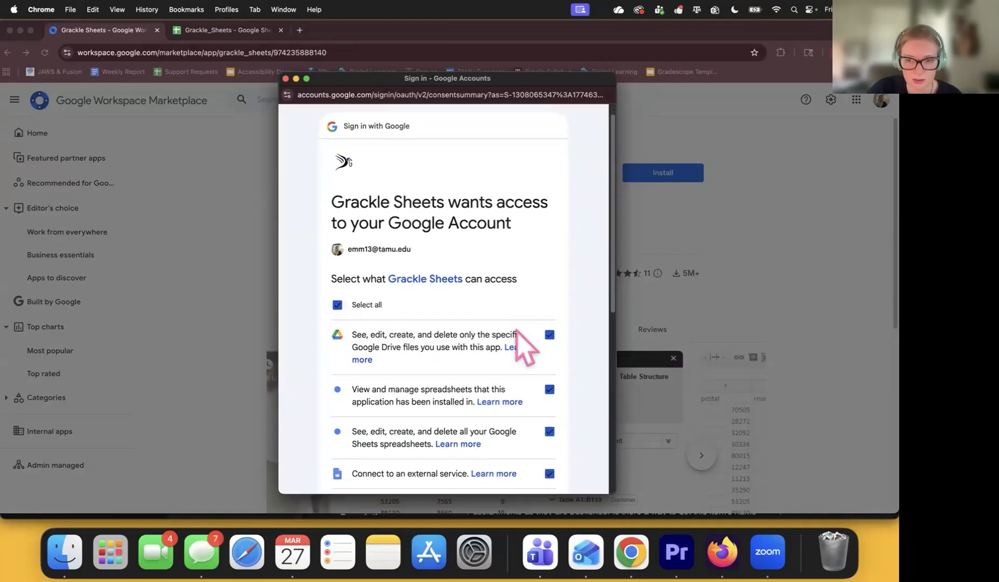
scroll(525, 345, "down", 10)
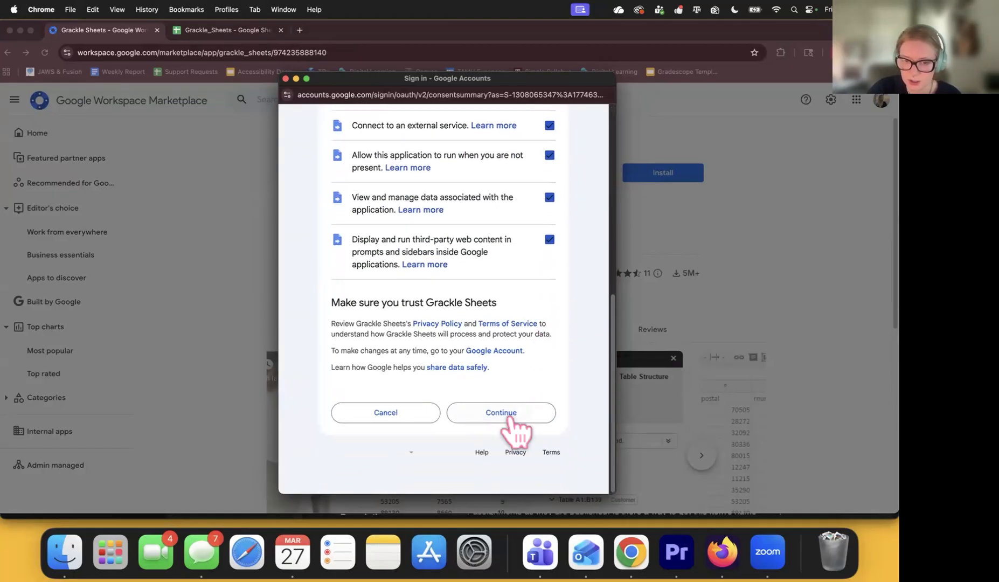
left_click(509, 415)
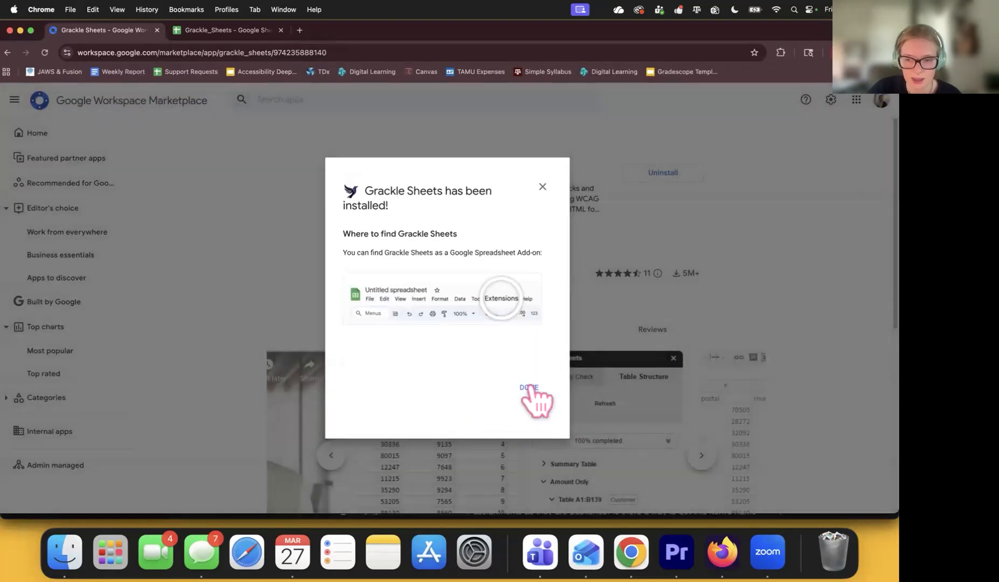
left_click(529, 388)
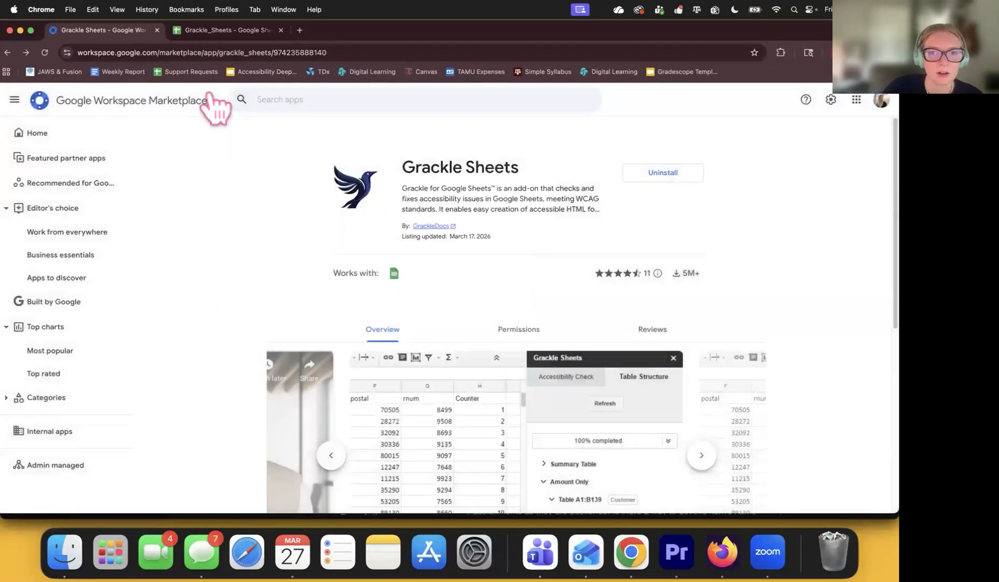
Reload the Grackle_Sheets spreadsheet and launch Grackle Sheets from the Extensions menu.
left_click(213, 32)
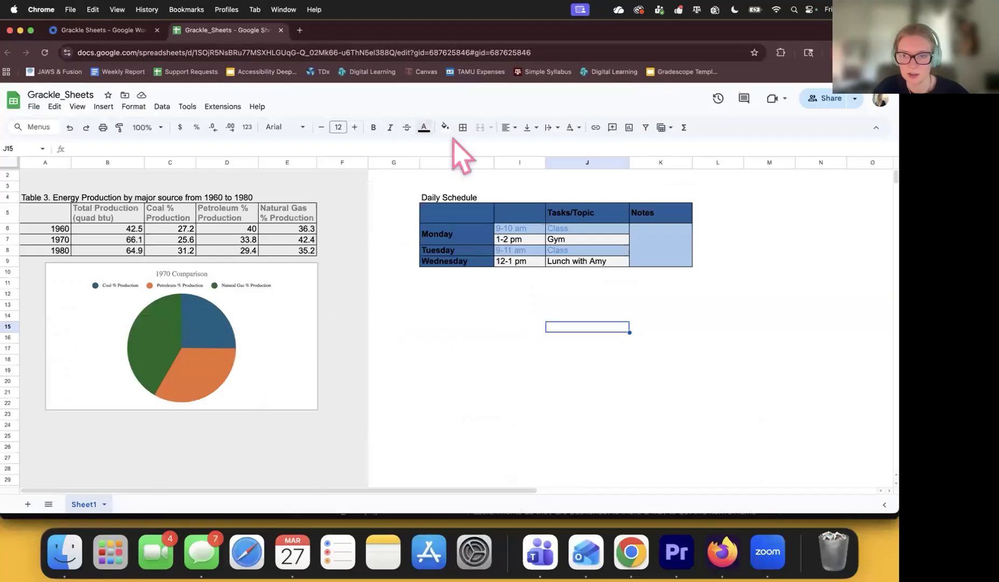
left_click(45, 52)
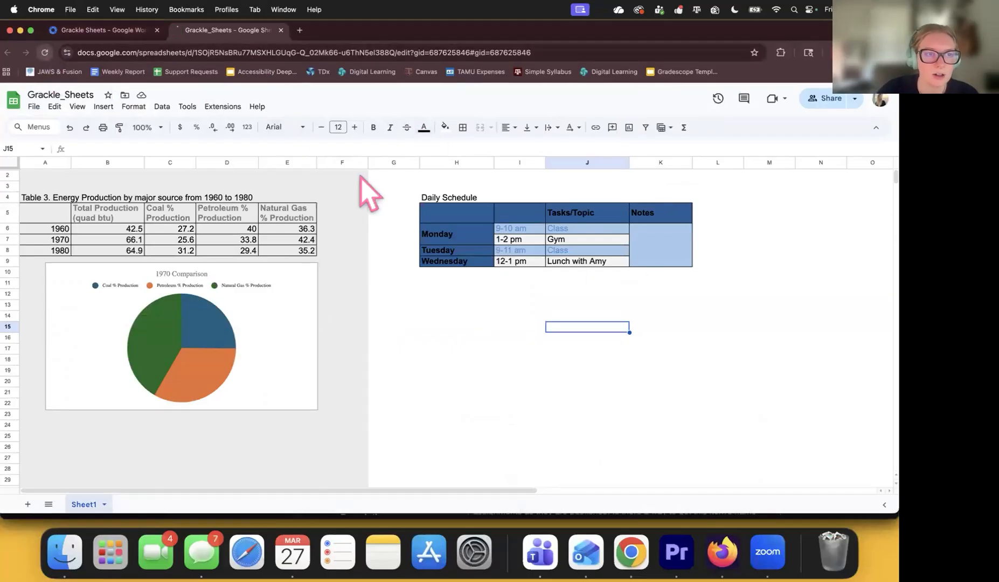
left_click(217, 110)
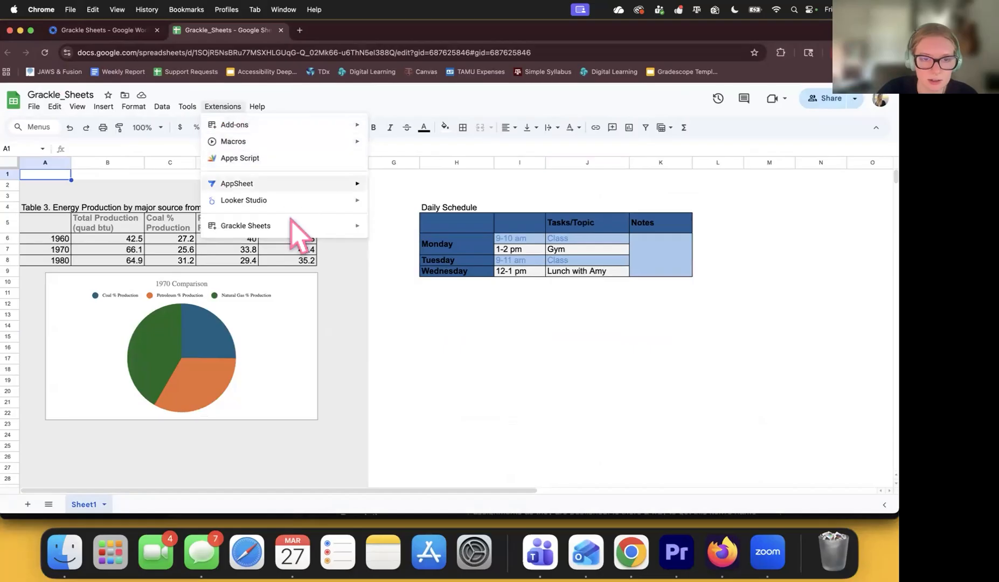
mouse_move(298, 230)
left_click(408, 231)
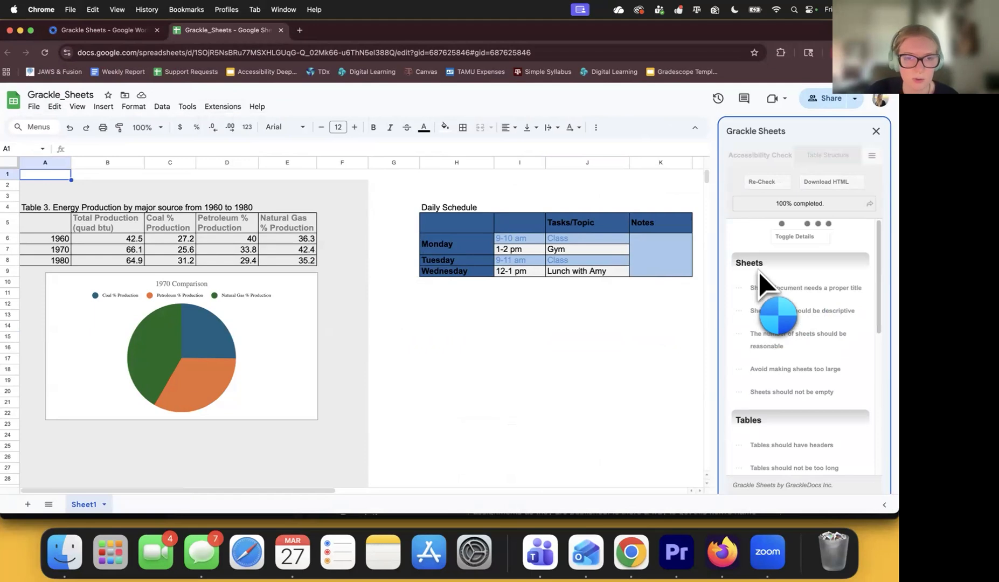
Run the accessibility check, rename Sheet1 to GraphCollection, and re-check to reach 10 of 14.
left_click(811, 270)
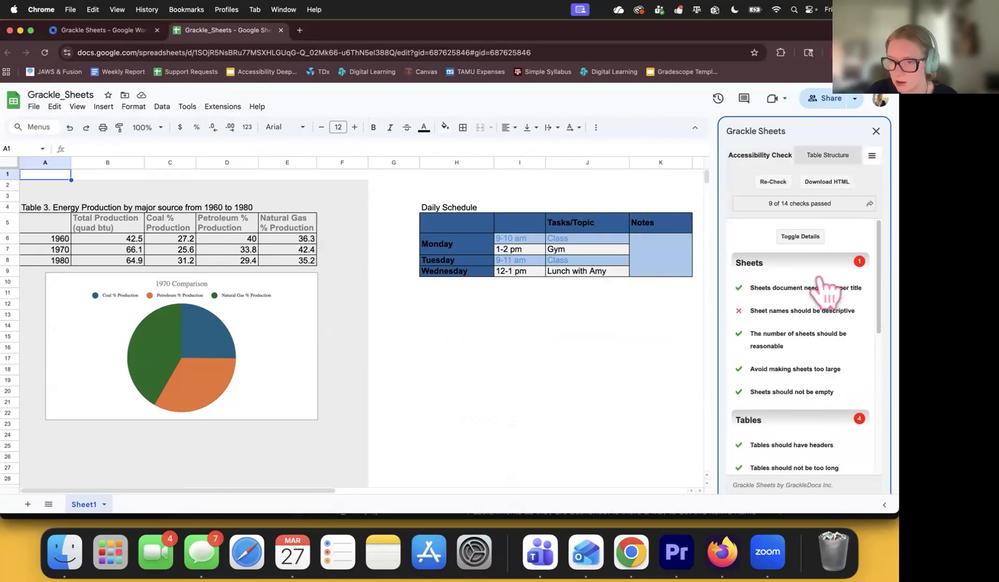
scroll(829, 323, "down", 1)
scroll(830, 322, "down", 2)
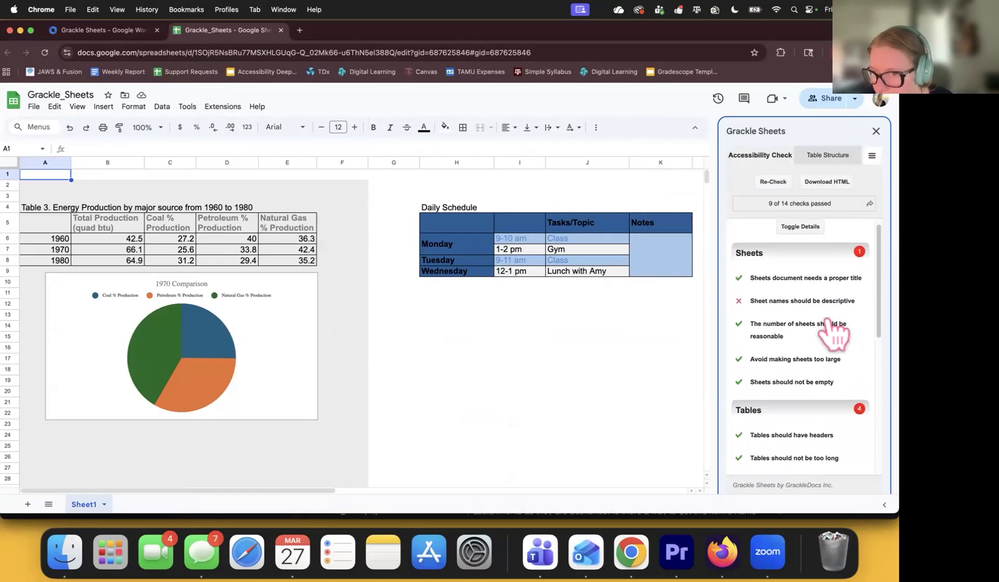
scroll(820, 317, "down", 1)
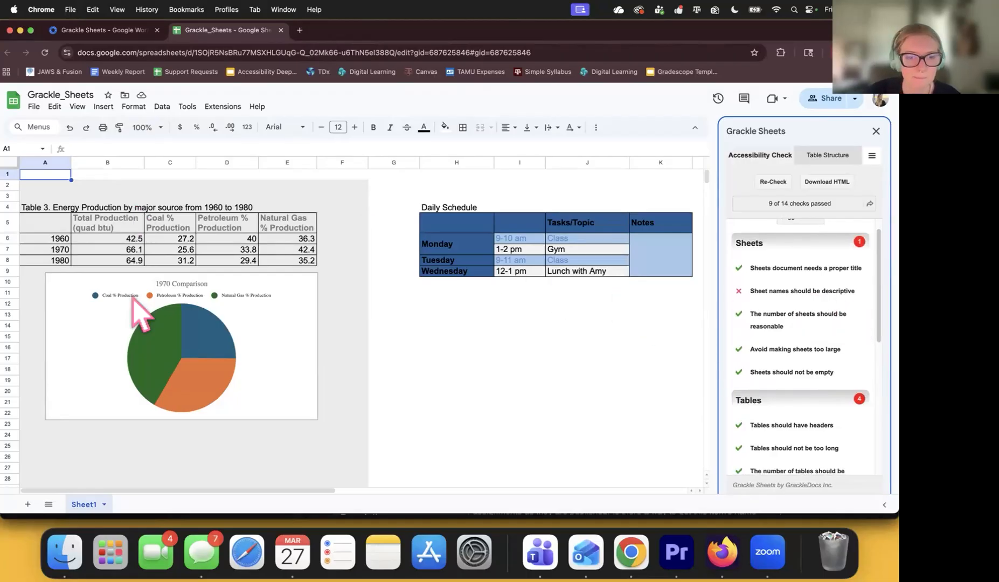
double_click(93, 507)
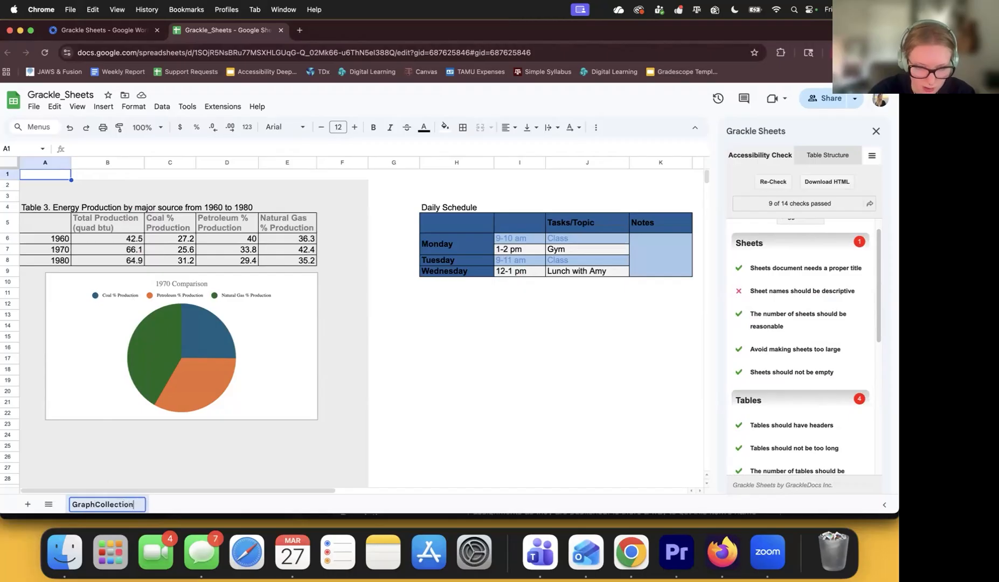
left_click(778, 187)
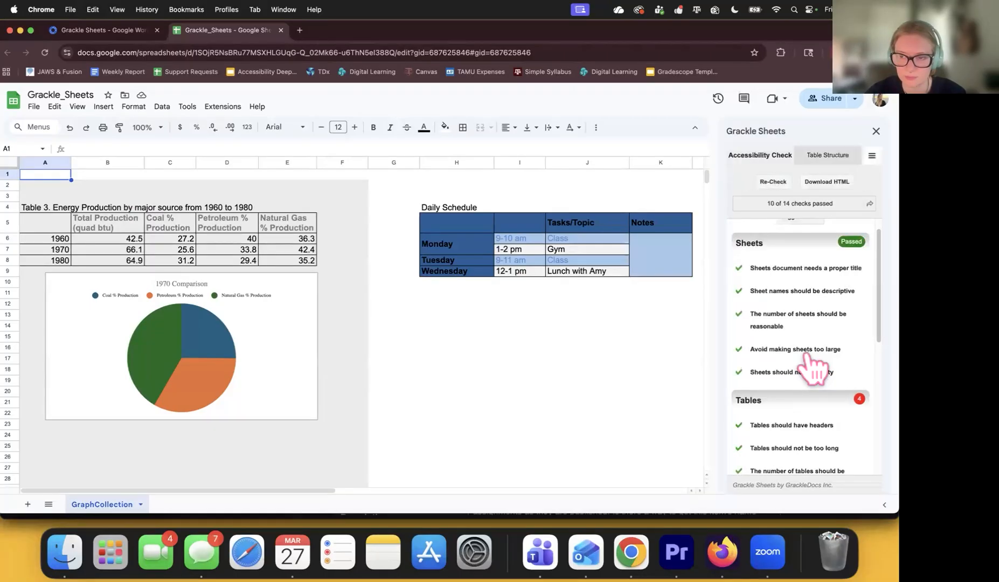
scroll(816, 315, "down", 5)
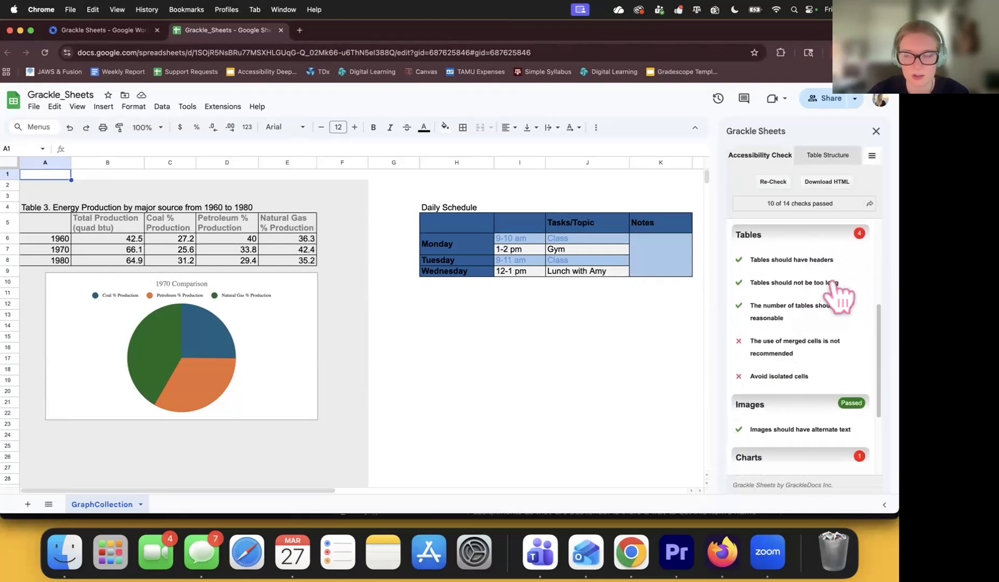
scroll(836, 323, "down", 1)
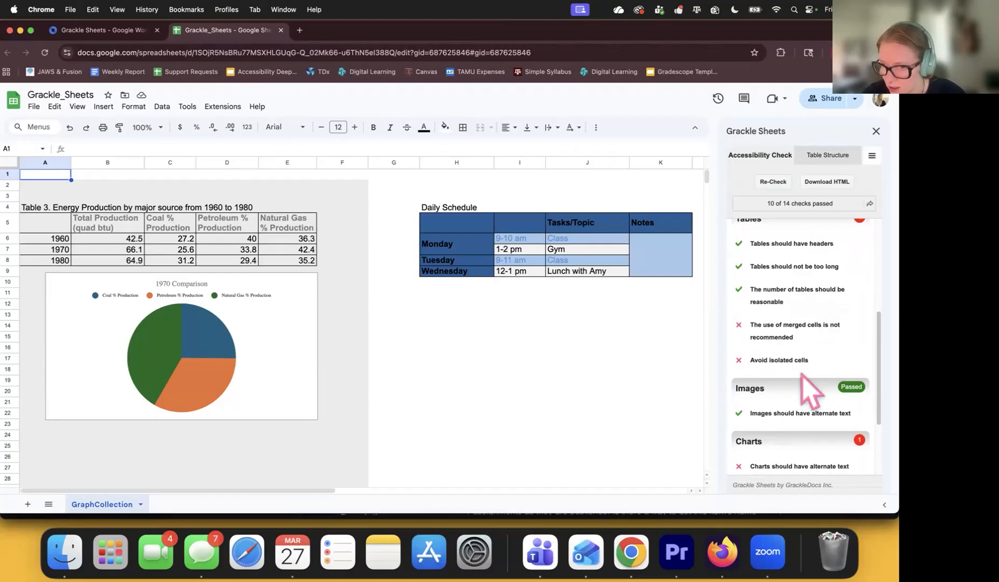
scroll(558, 291, "right", 1)
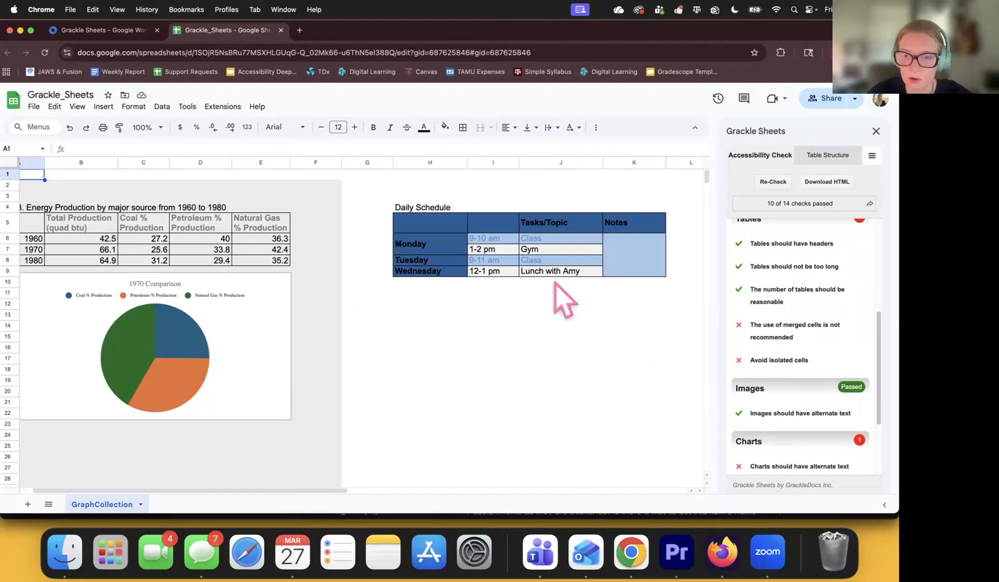
scroll(555, 283, "right", 1)
left_click(613, 238)
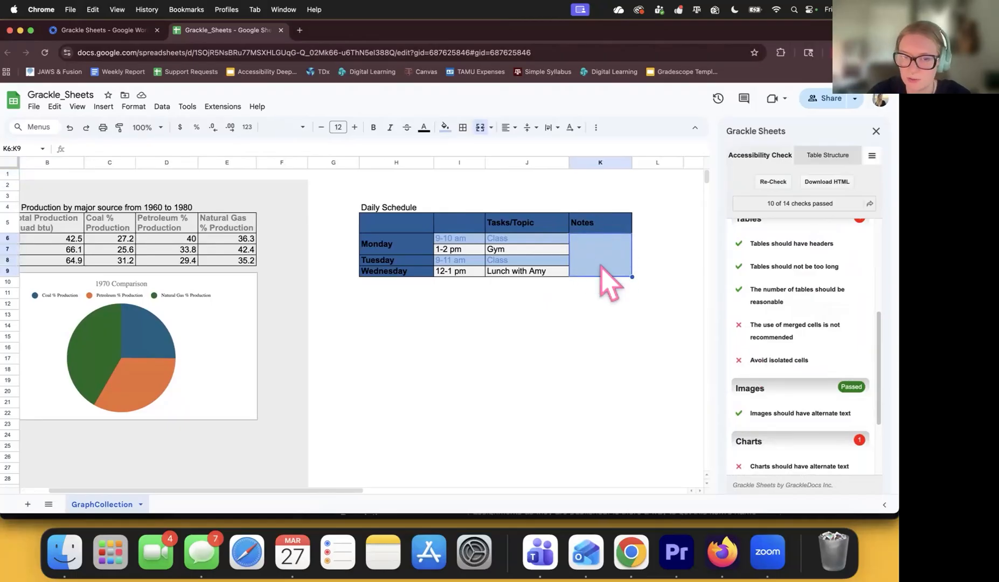
Unmerge the Notes cells K6:K9 in the Daily Schedule.
left_click(493, 128)
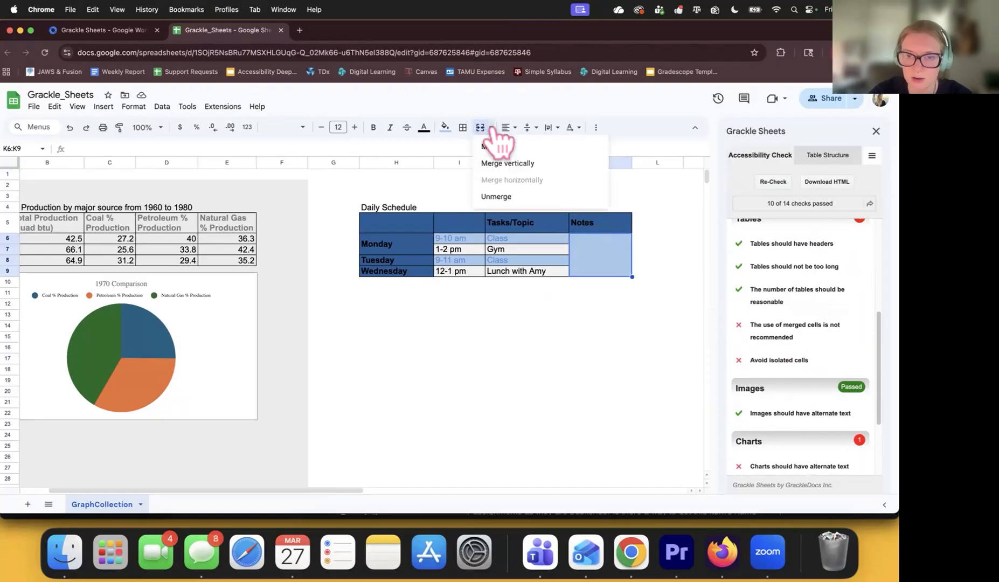
left_click(500, 197)
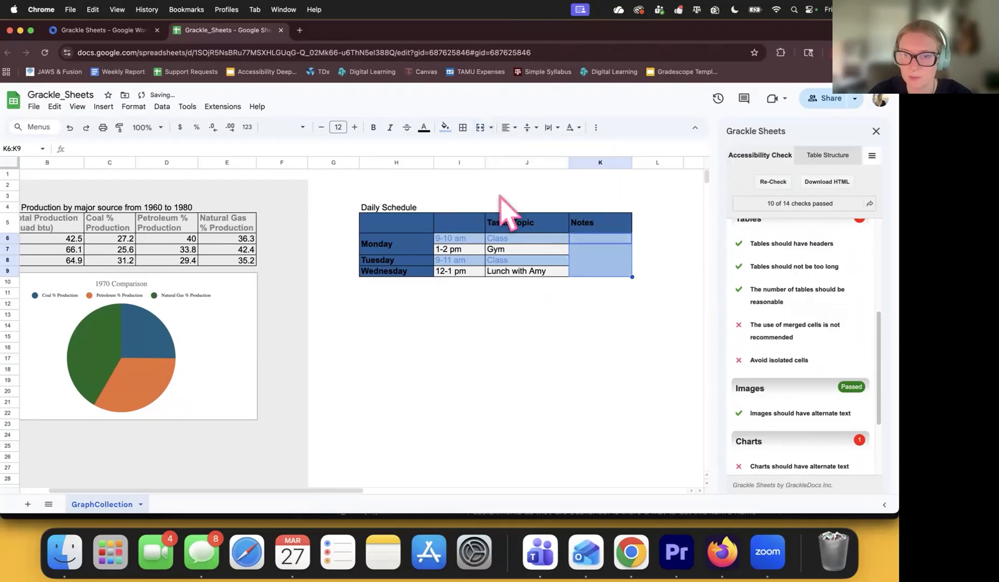
left_click(586, 250)
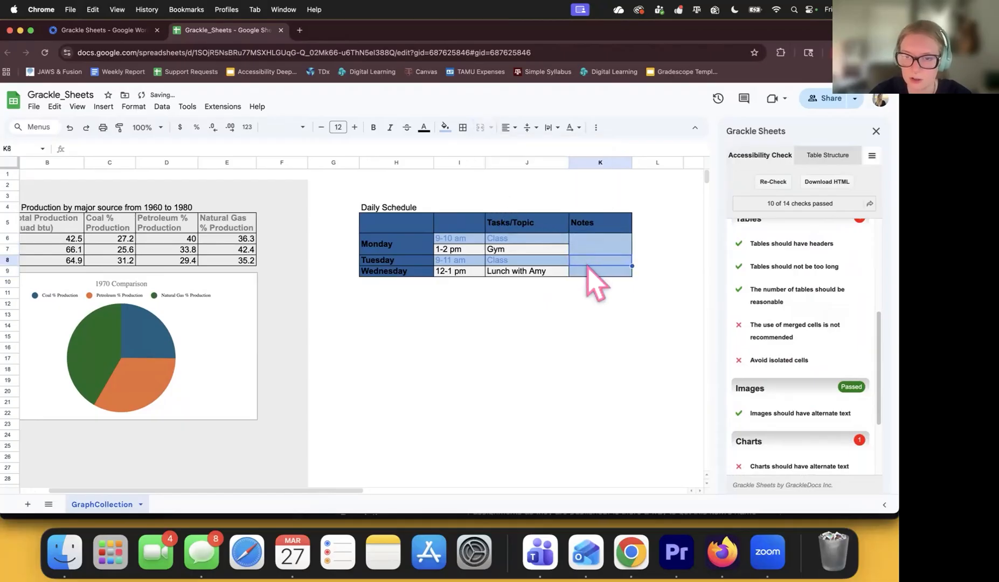
left_click(599, 263)
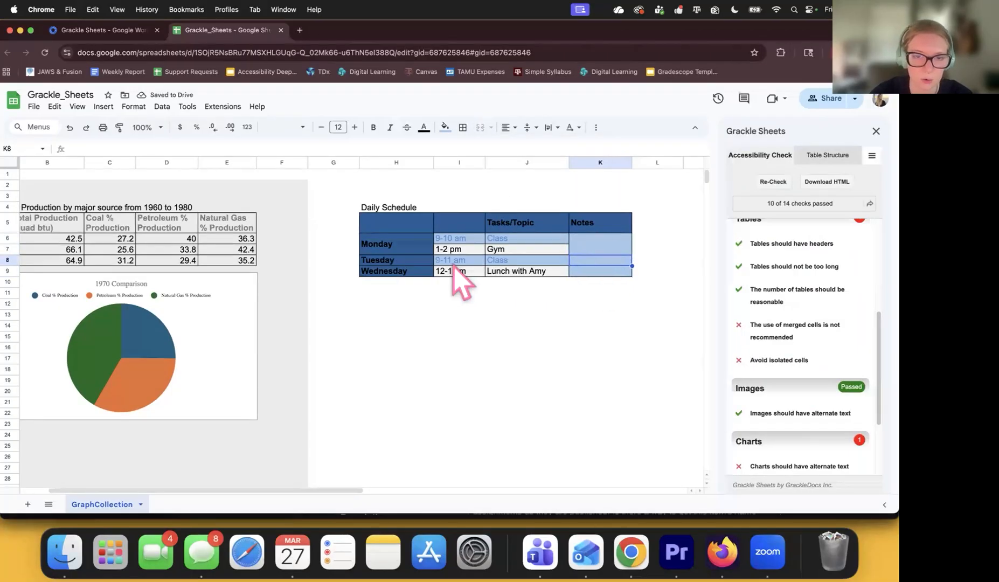
Unmerge the Monday cell H6:H7.
left_click(421, 243)
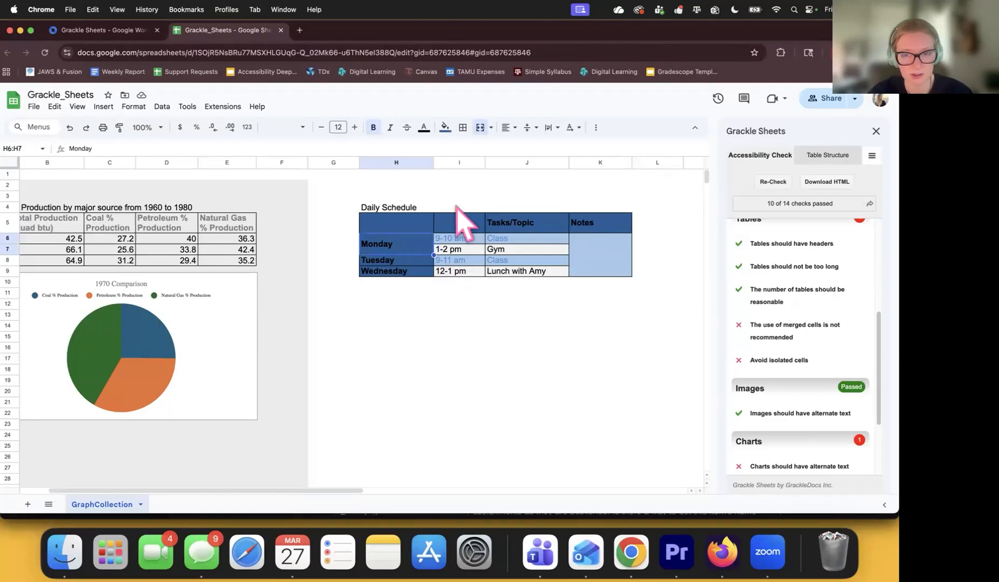
left_click(491, 127)
left_click(515, 197)
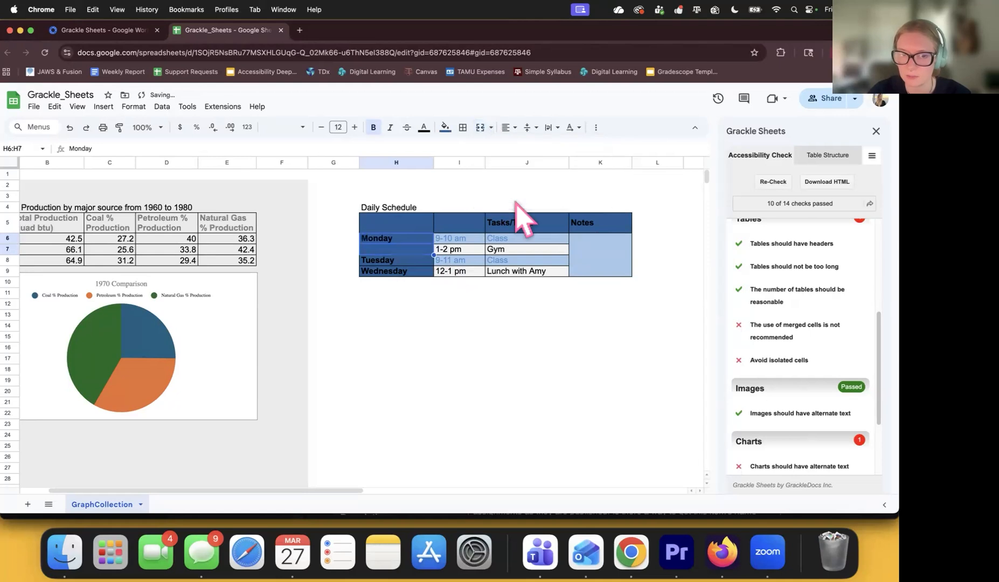
left_click(511, 350)
scroll(485, 323, "left", 1)
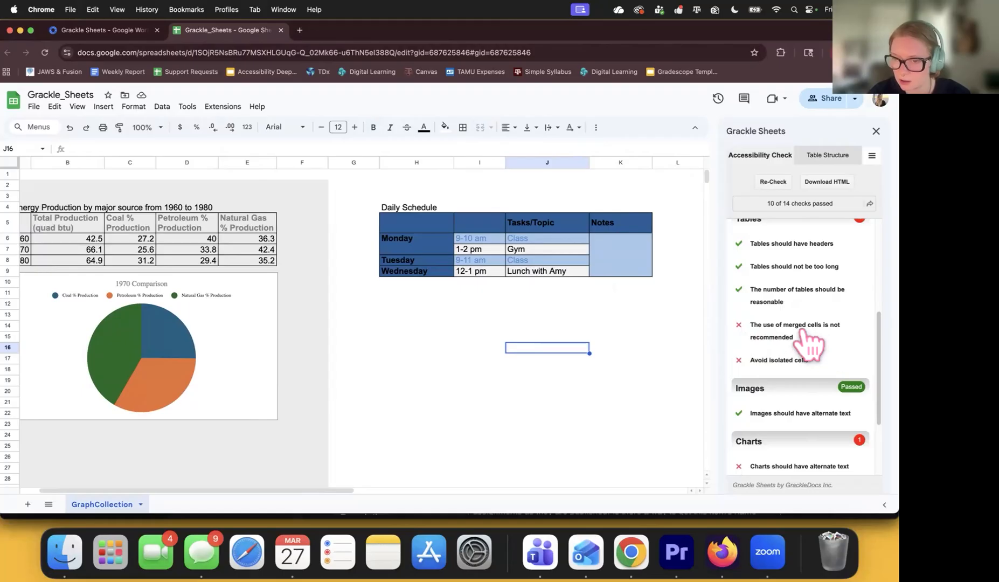
Delete the 'Daily Schedule' title from H4 and select the schedule range H5:K9.
left_click(437, 207)
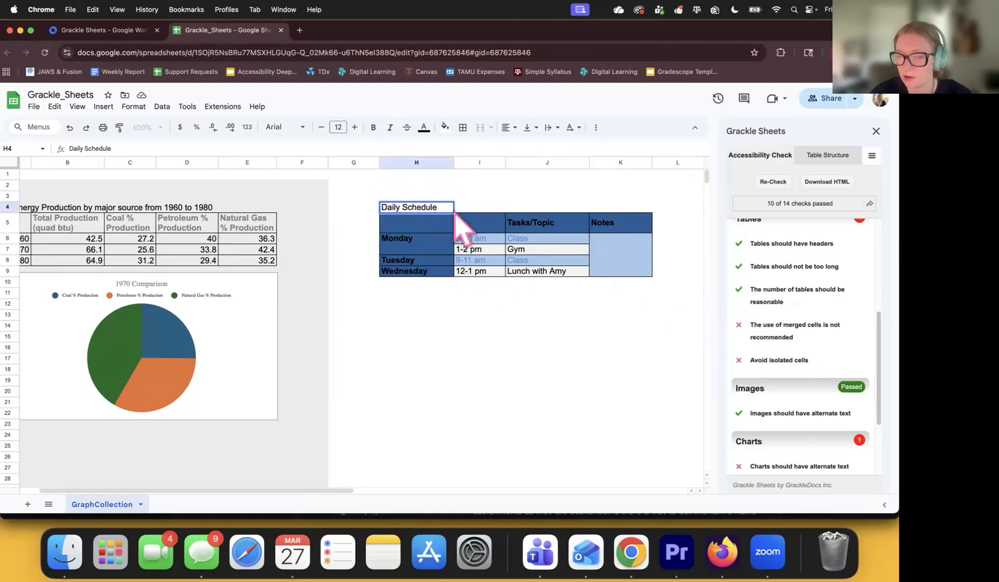
left_click(460, 209)
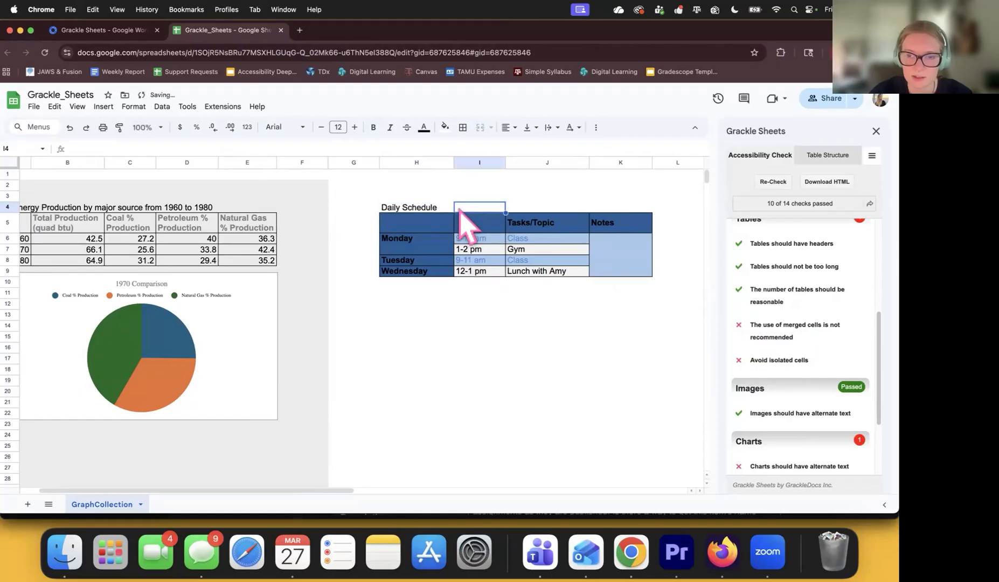
left_click(434, 209)
double_click(432, 207)
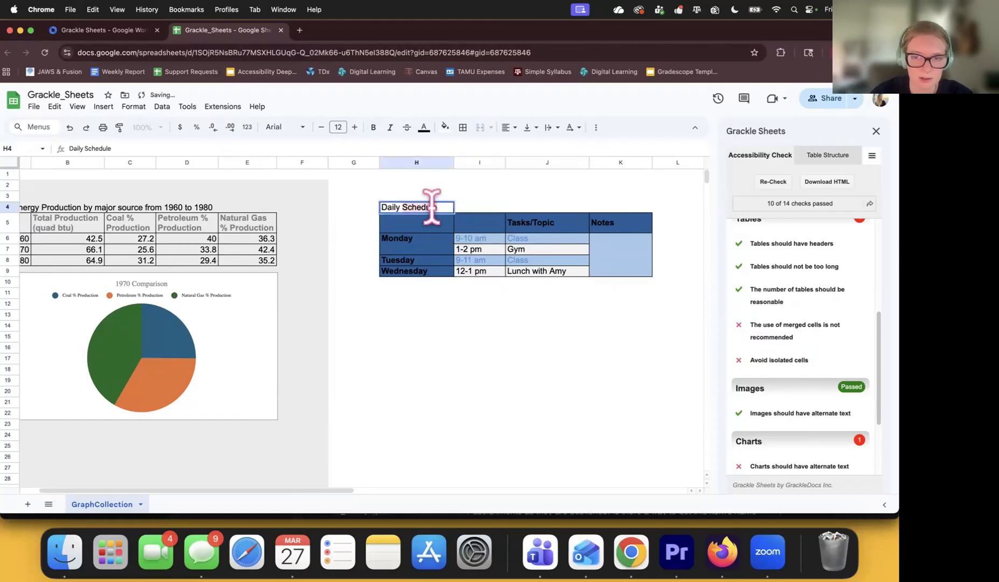
left_click(489, 207)
triple_click(439, 206)
key("super+c")
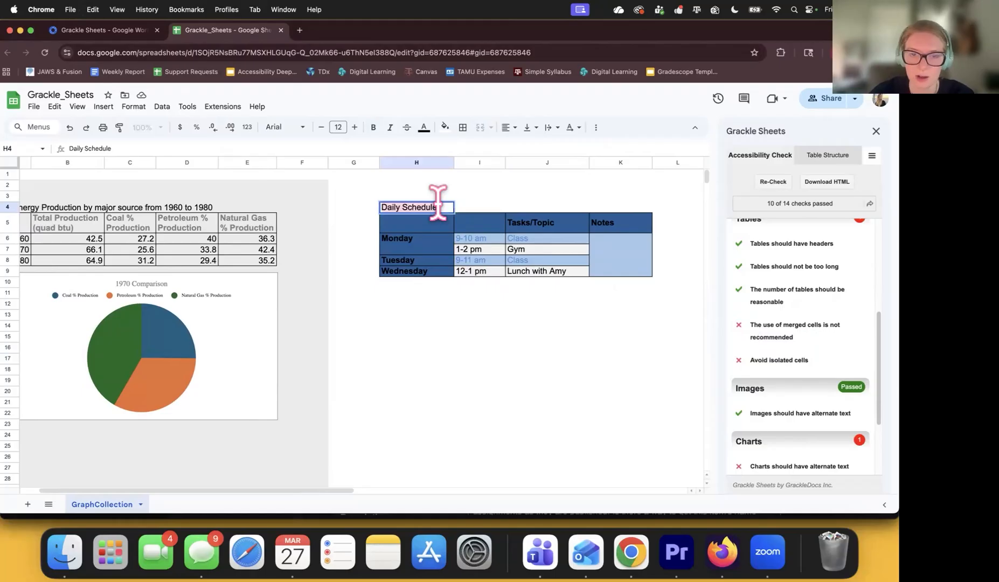
left_click(490, 316)
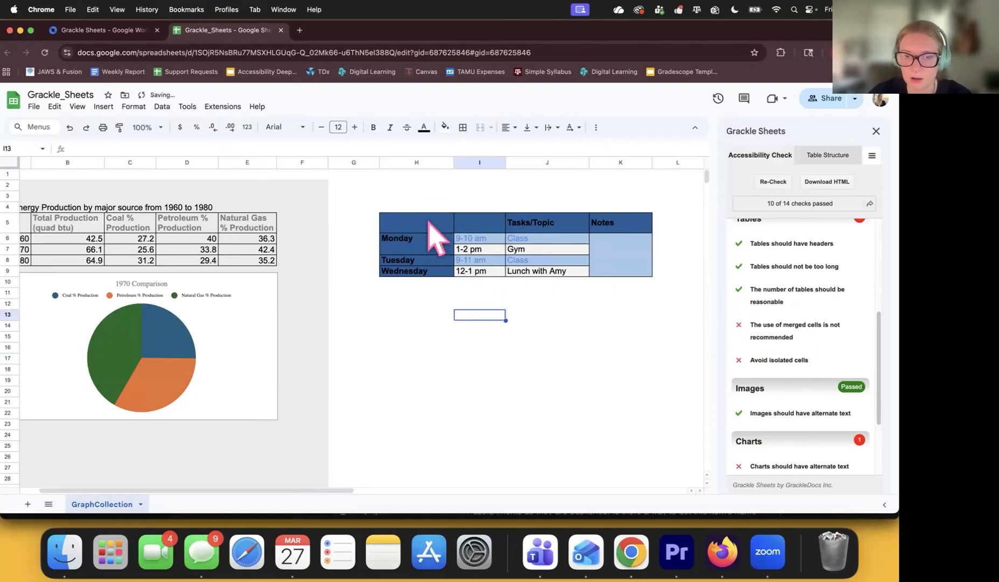
left_click(386, 221)
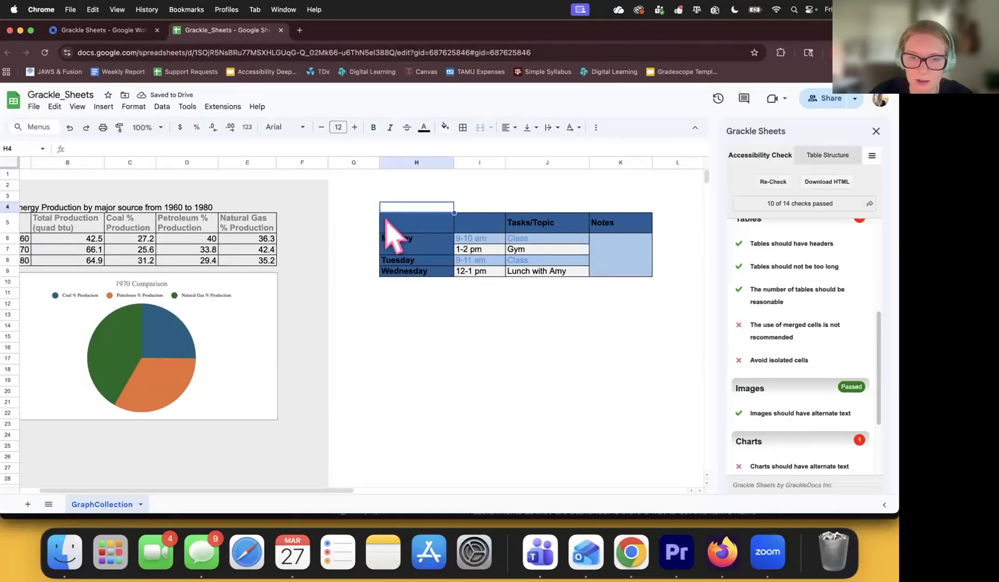
left_click_drag(492, 256, 631, 286)
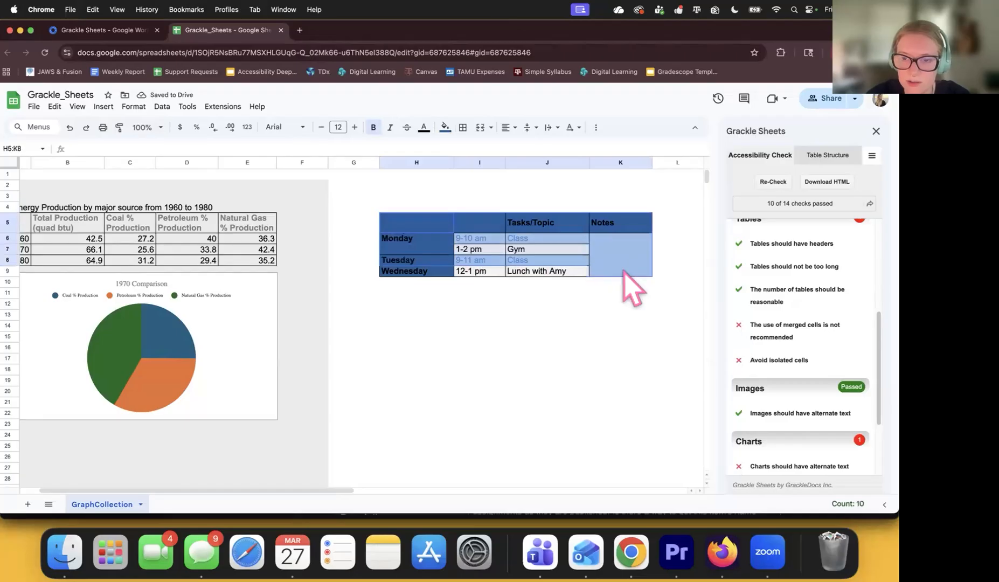
Convert H5:K9 into a table and name it 'Daily Schedule'.
right_click(421, 219)
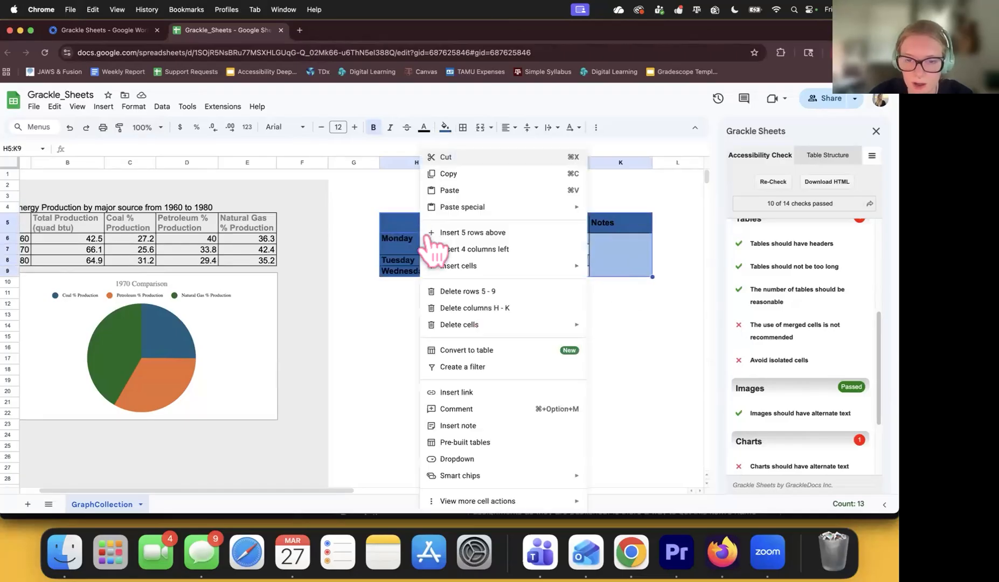
left_click(512, 353)
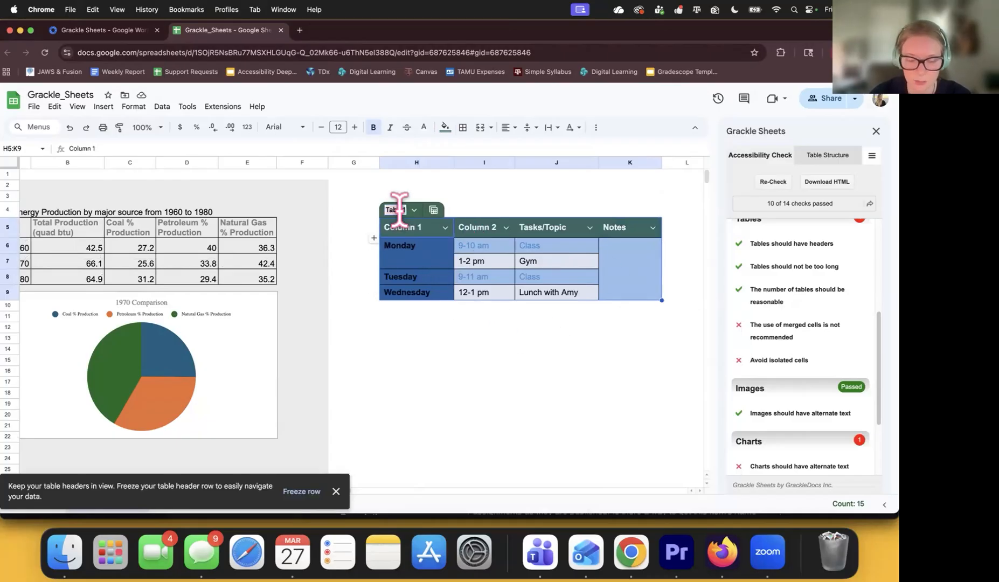
key("super+v")
left_click(439, 328)
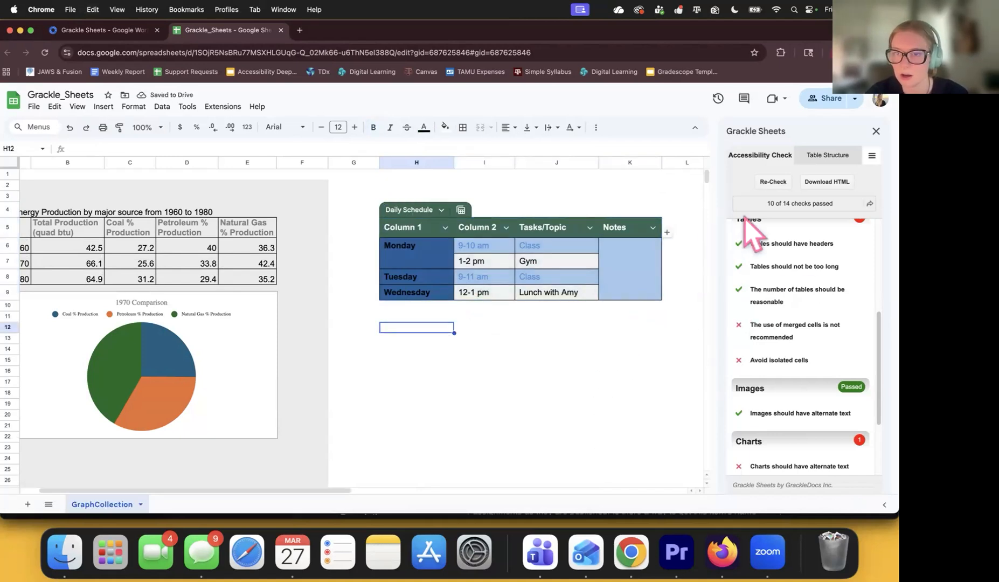
scroll(270, 345, "left", 2)
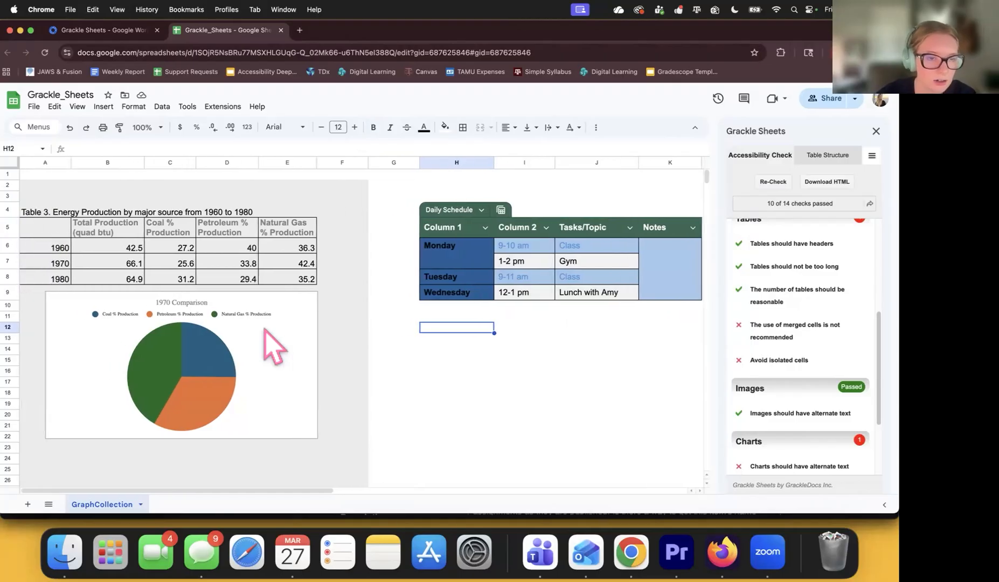
left_click(49, 227)
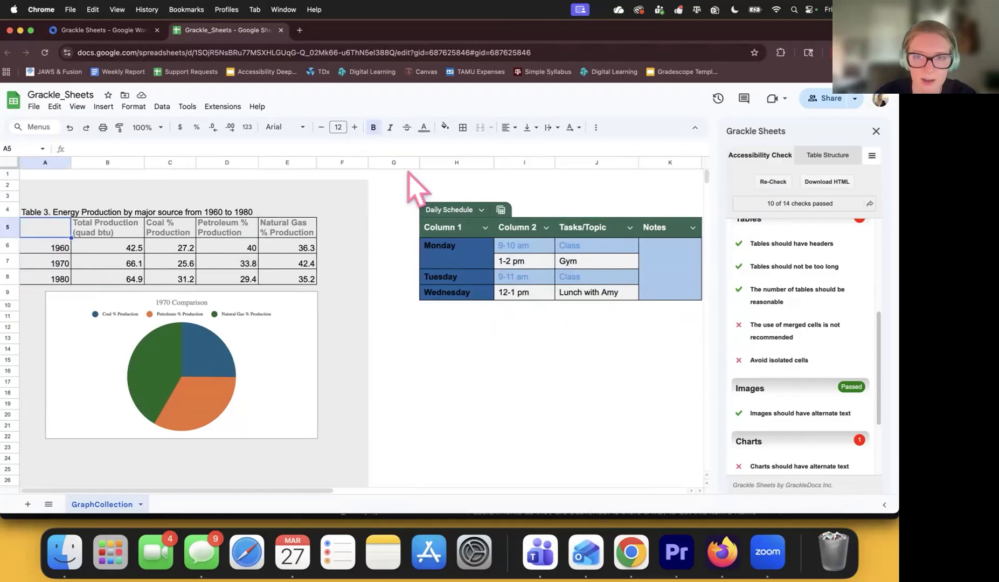
Review the energy data headers and values, including Natural Gas and Petroleum % Production.
left_click(280, 232)
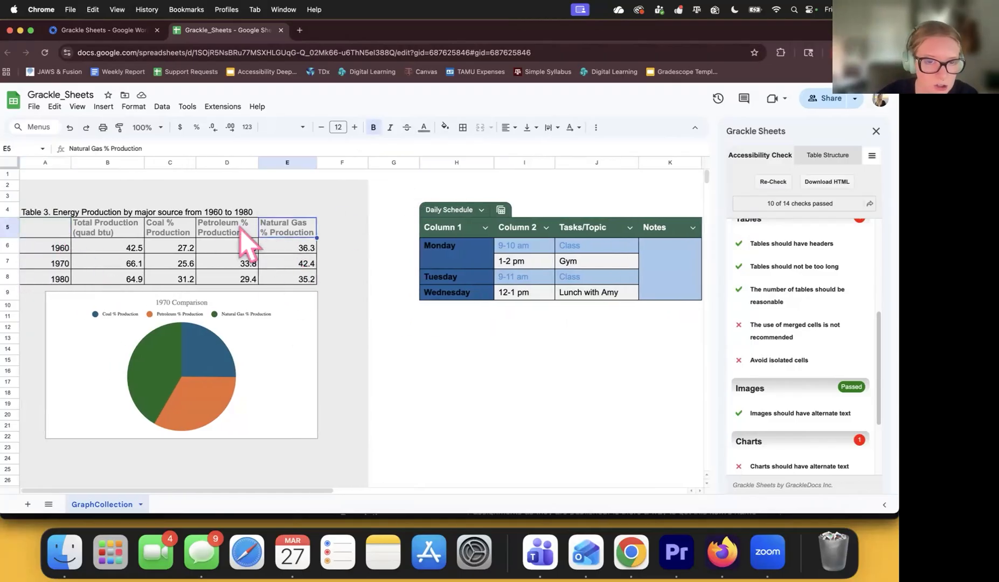
left_click(241, 235)
left_click(241, 246)
left_click(275, 250)
left_click(274, 262)
left_click(272, 281)
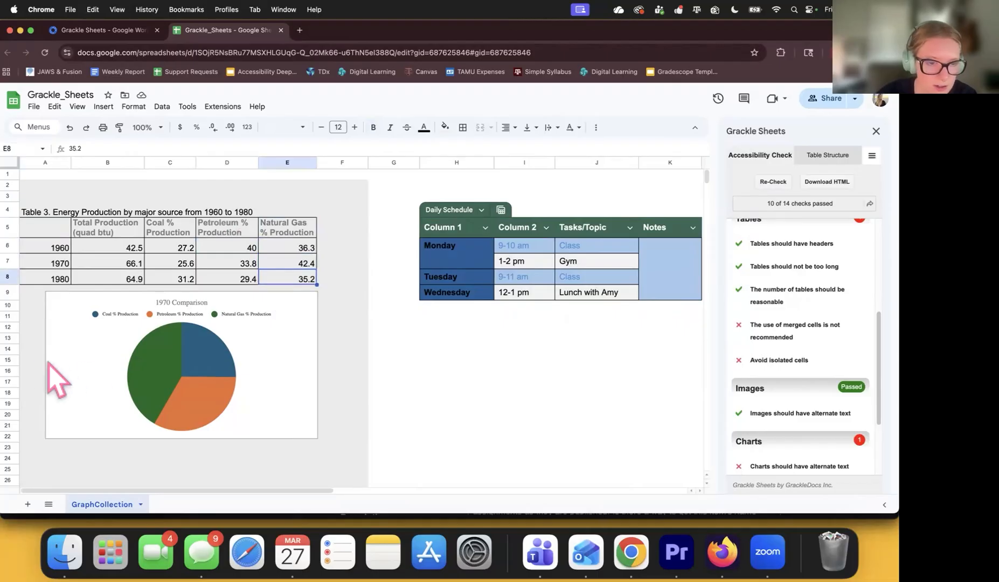
left_click(293, 440)
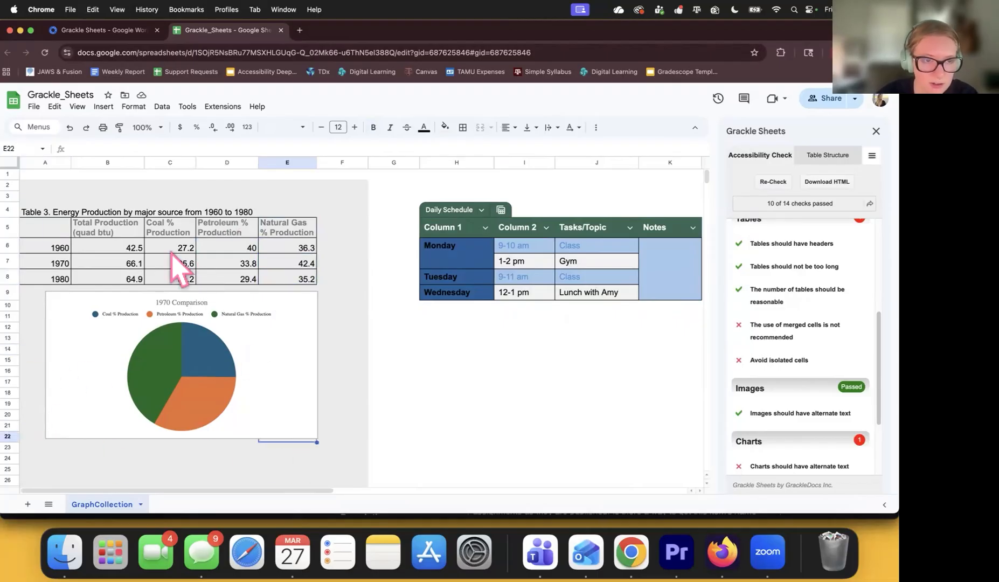
Delete the Table 3 energy production title from A4 and select A5:E8.
double_click(30, 209)
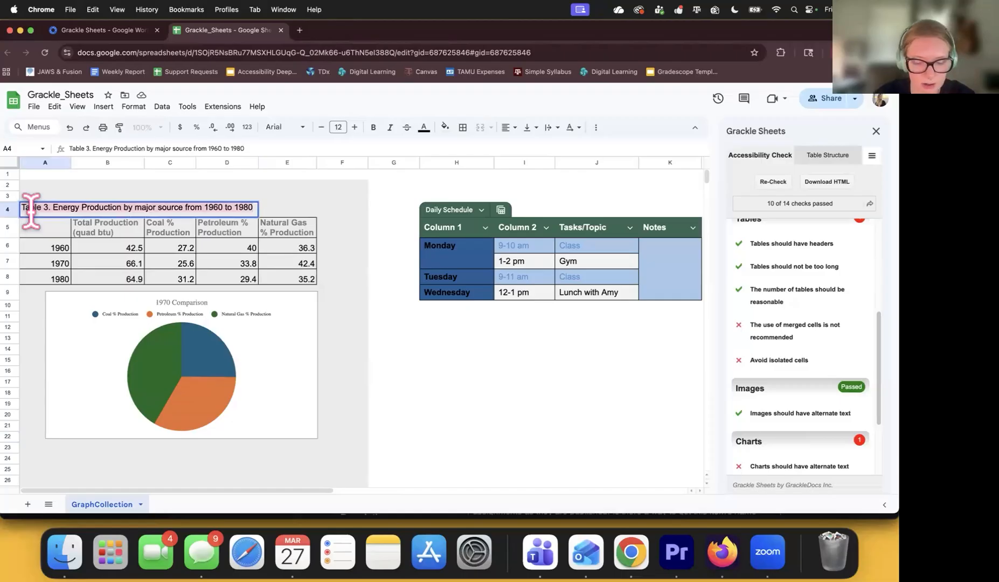
left_click(26, 227)
double_click(36, 216)
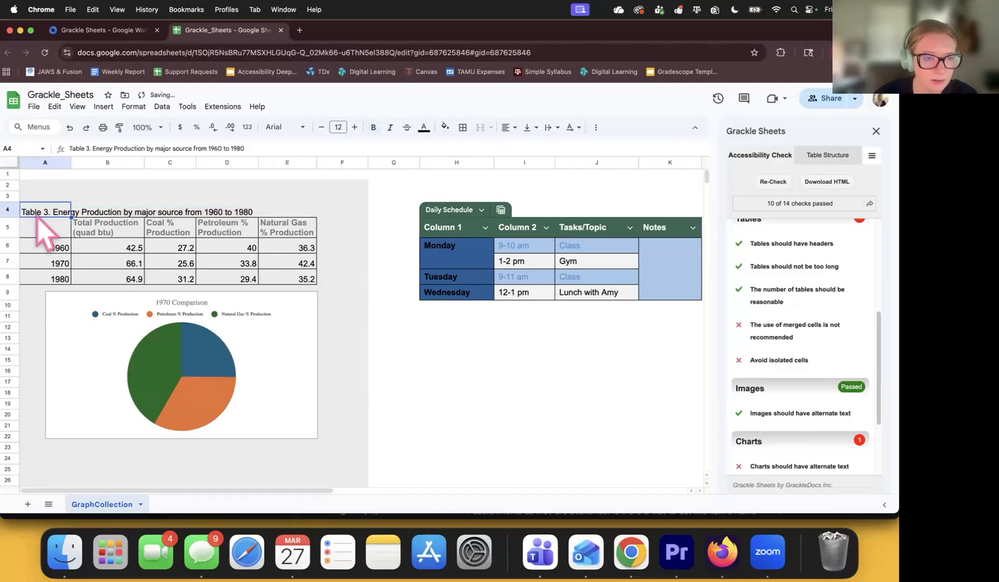
triple_click(38, 207)
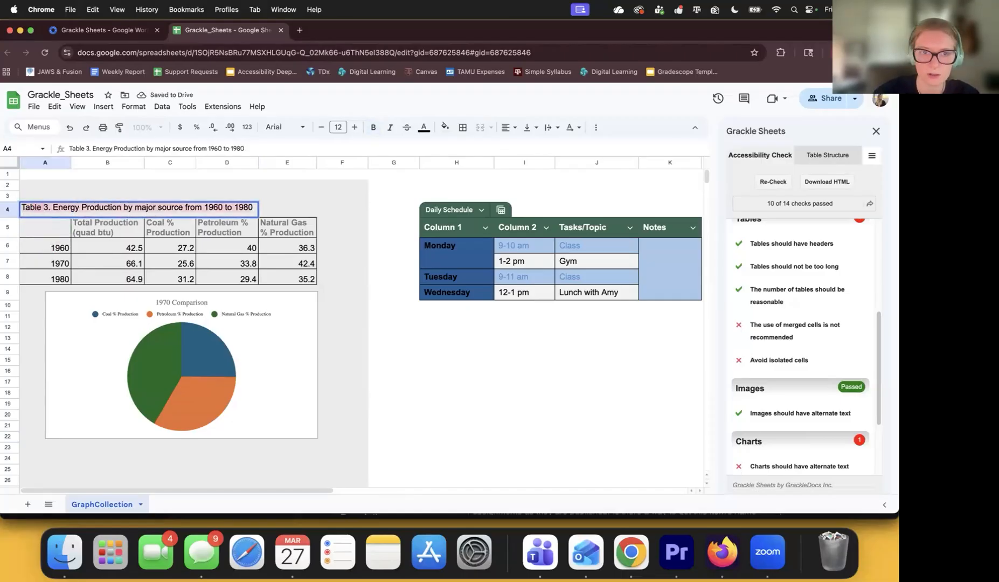
key("BackSpace")
left_click_drag(30, 227, 303, 276)
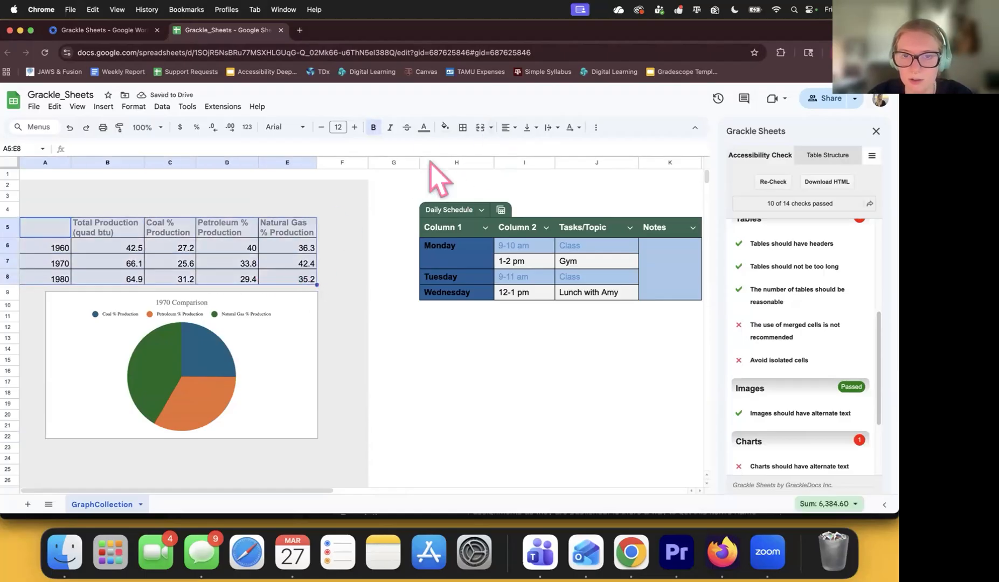
Convert A5:E8 into a table named 'Table 3. Energy Production by major source from 1960 to 1980', then re-check.
scroll(305, 266, "right", 1)
right_click(278, 272)
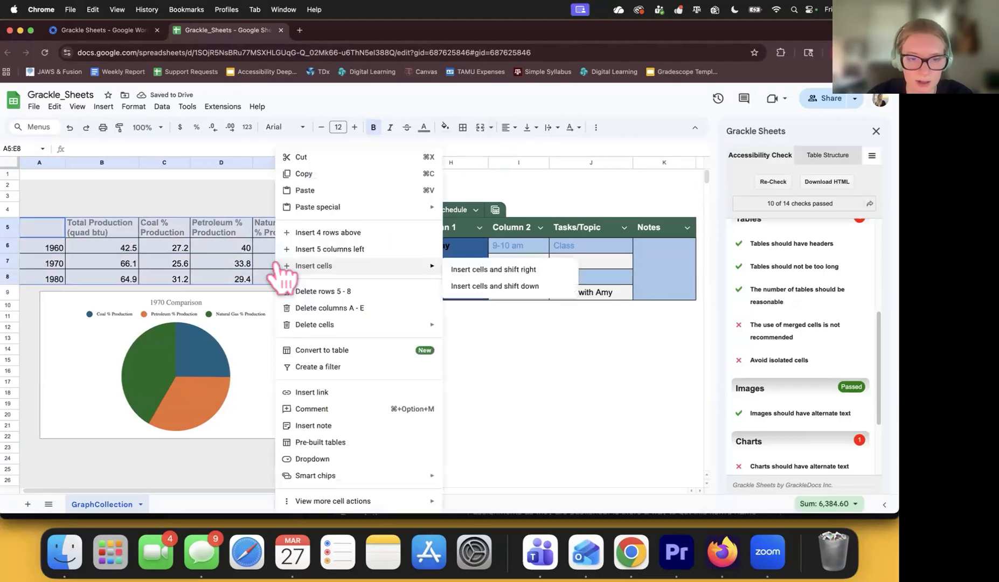
left_click(348, 350)
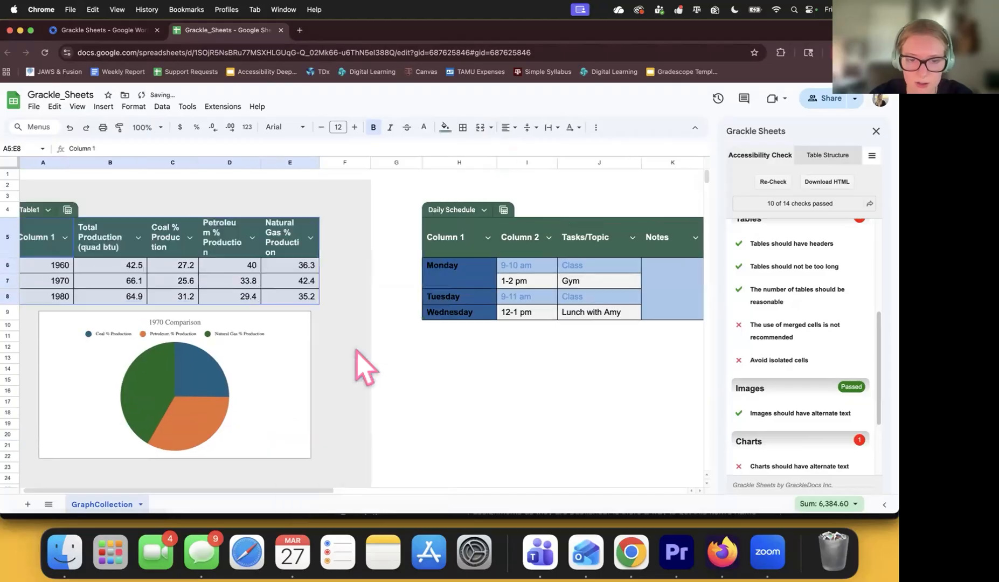
left_click(345, 325)
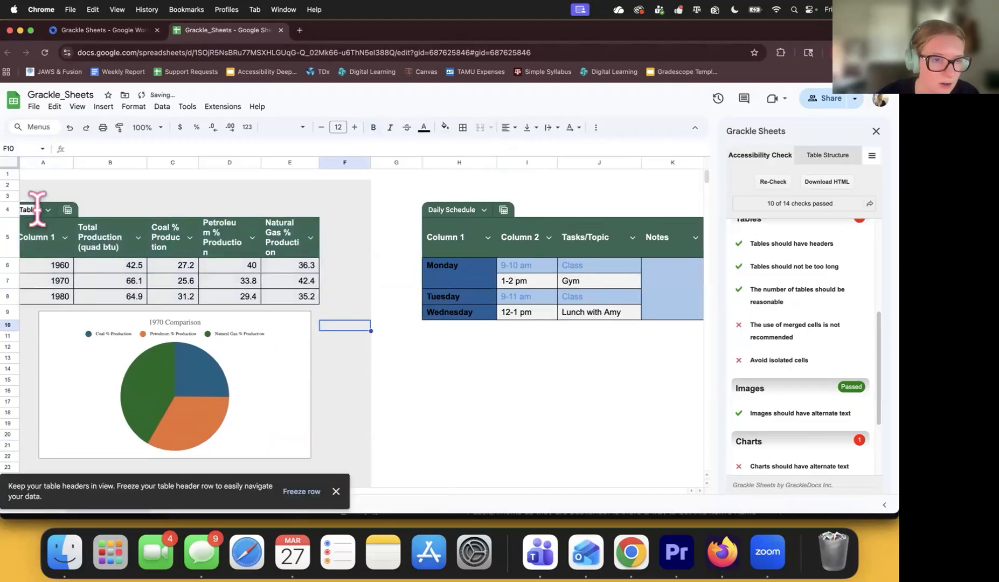
left_click(184, 210)
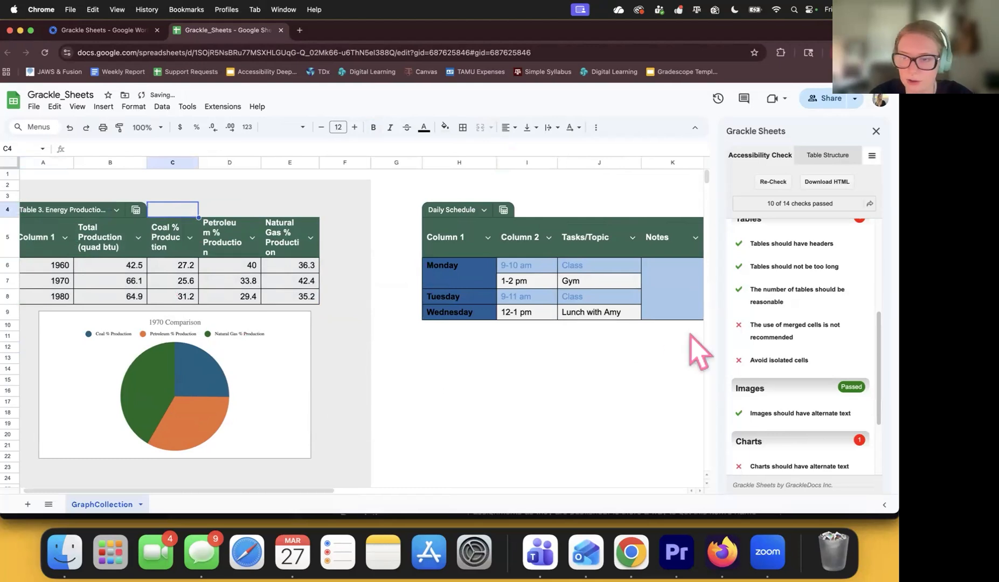
left_click(772, 182)
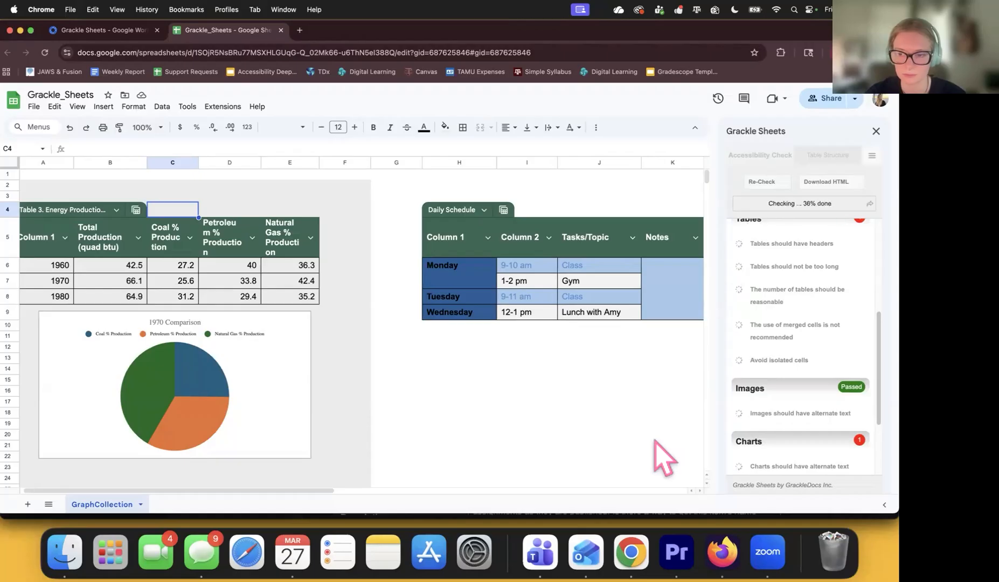
Review the Charts and Contents results and select the failing chart alt-text check.
scroll(767, 324, "down", 3)
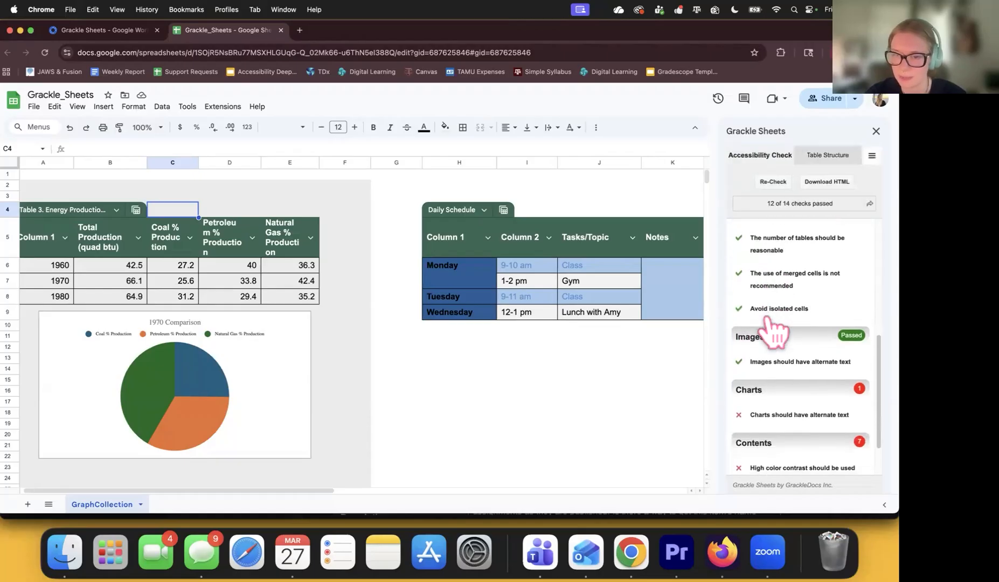
scroll(575, 377, "right", 2)
scroll(582, 380, "left", 2)
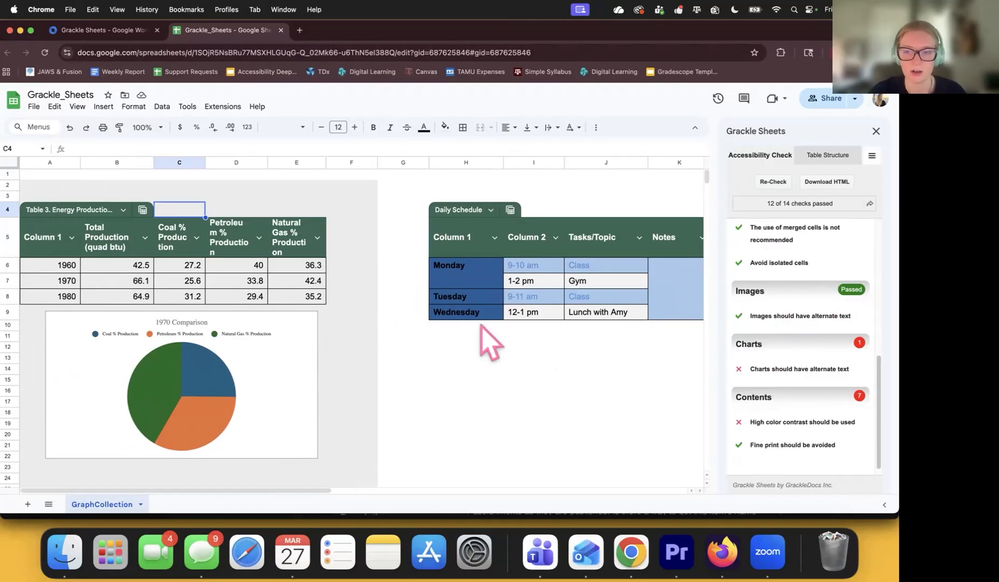
scroll(766, 356, "down", 1)
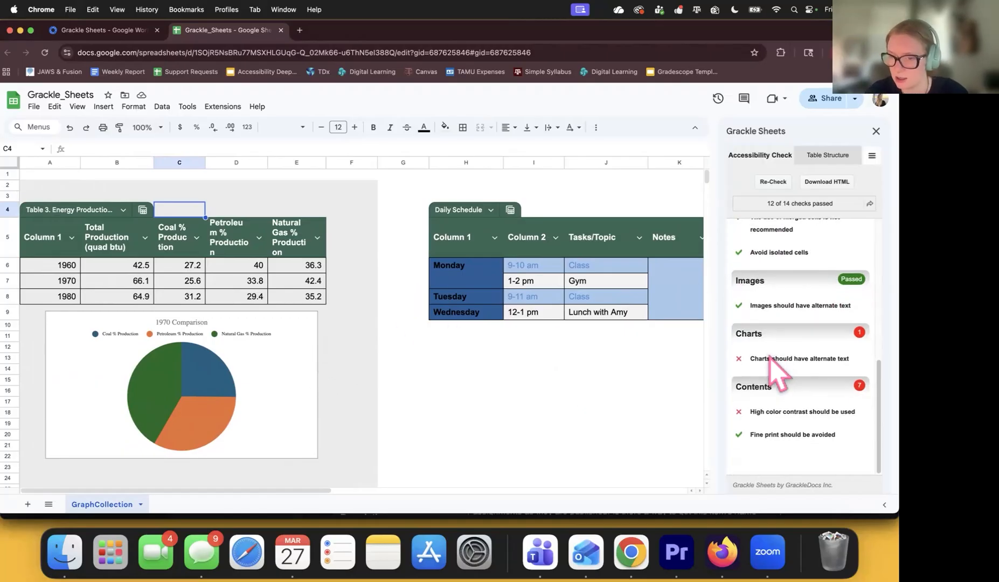
left_click(759, 358)
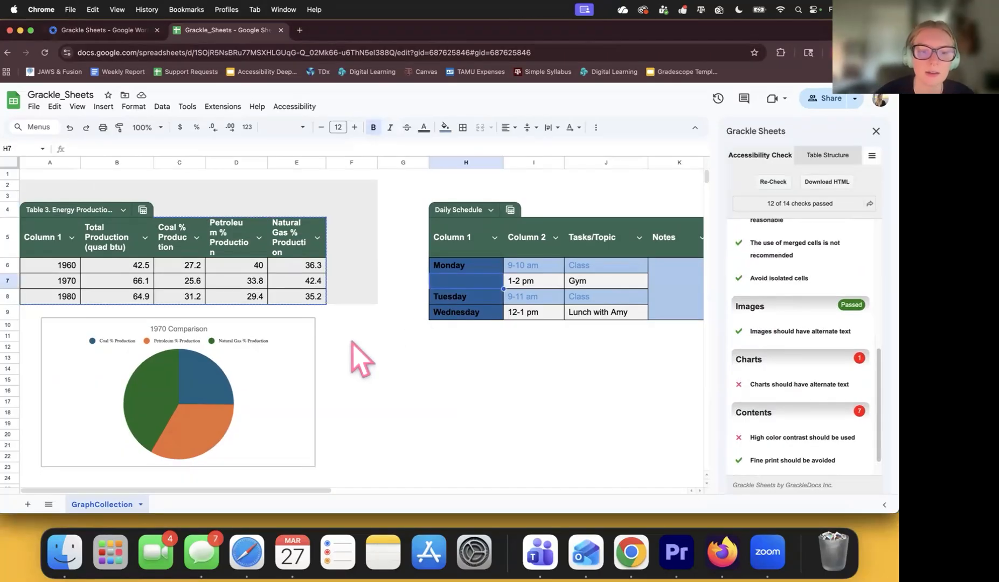
Open the 1970 Comparison pie chart's options and expand the 'Charts should have alternate text' check.
left_click(311, 330)
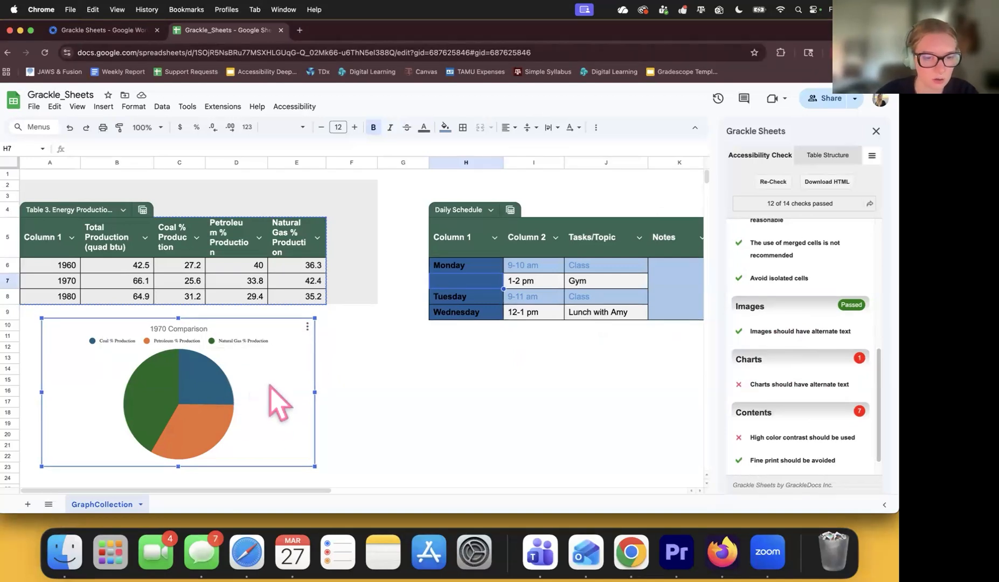
left_click(307, 328)
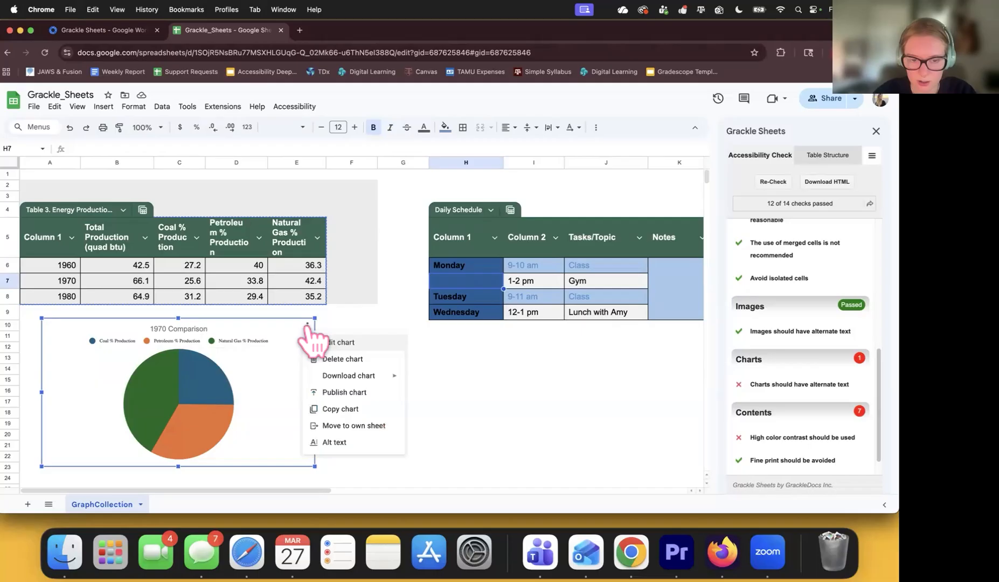
left_click(340, 443)
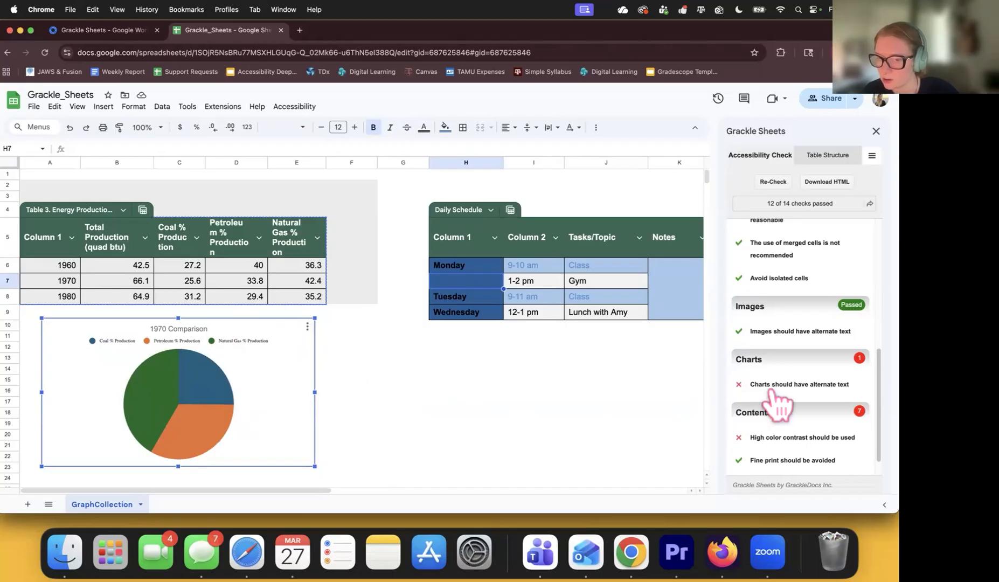
left_click(787, 384)
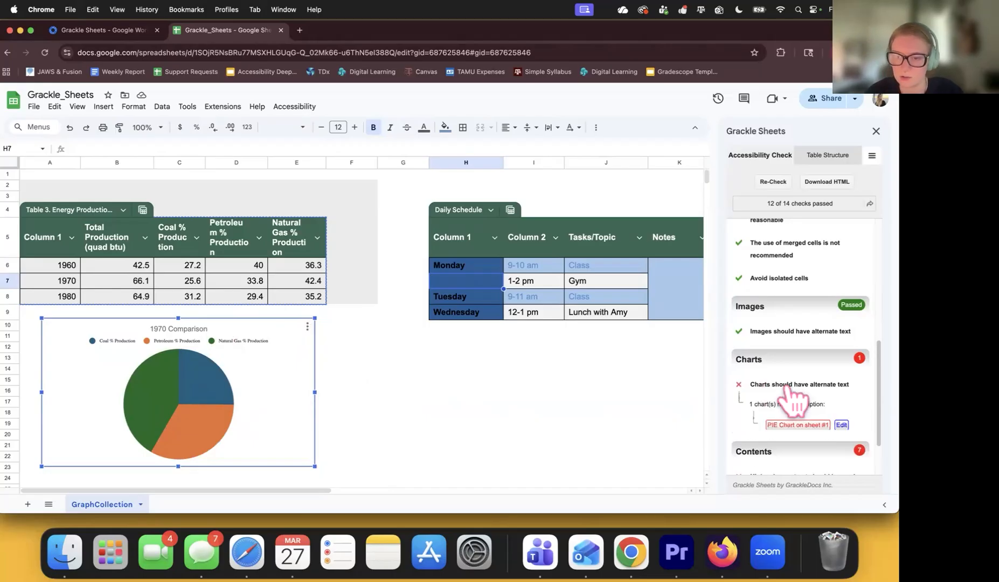
Give the 1970 Comparison pie chart the description 'Placeholder text' and re-run the accessibility check.
left_click(841, 426)
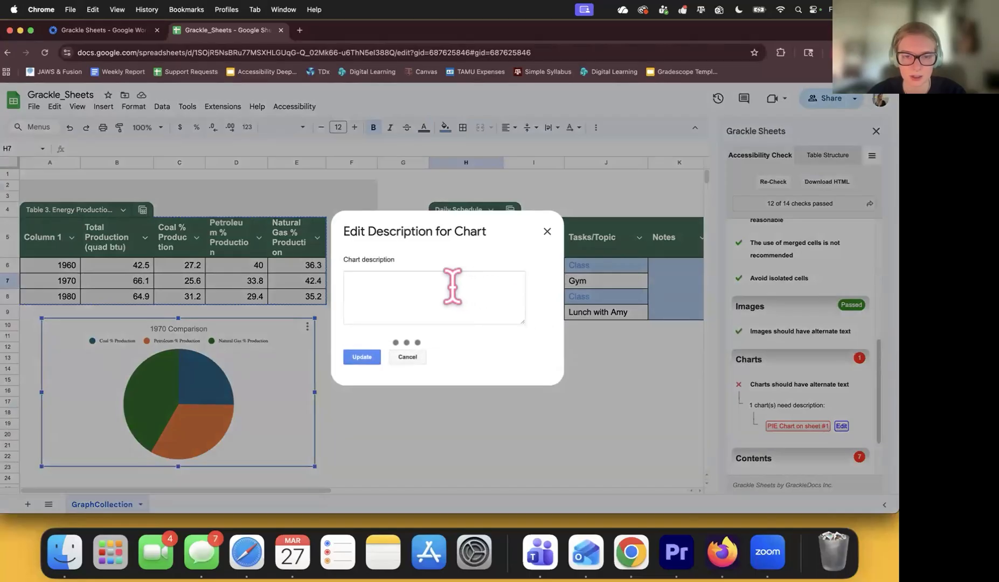
left_click(451, 287)
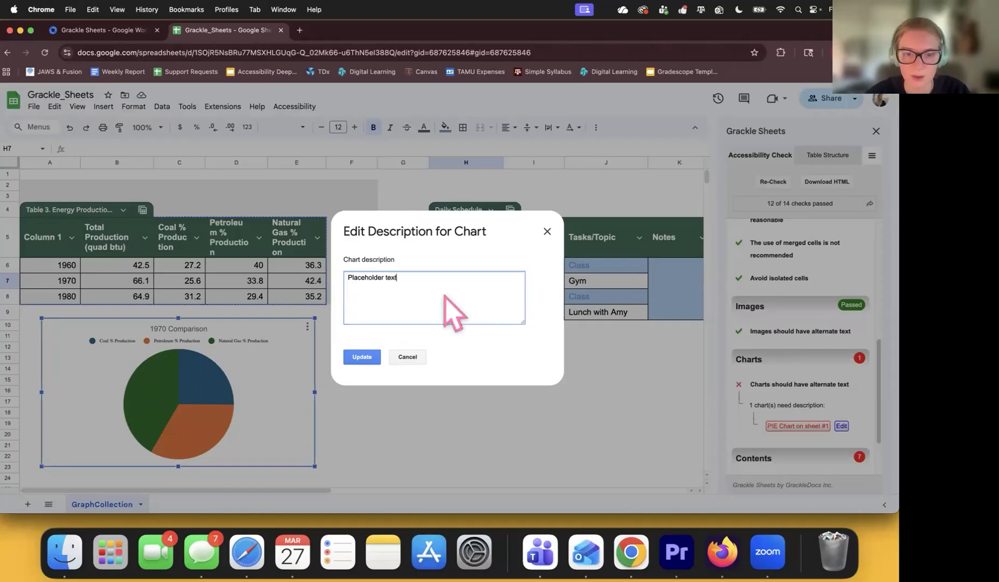
left_click(362, 357)
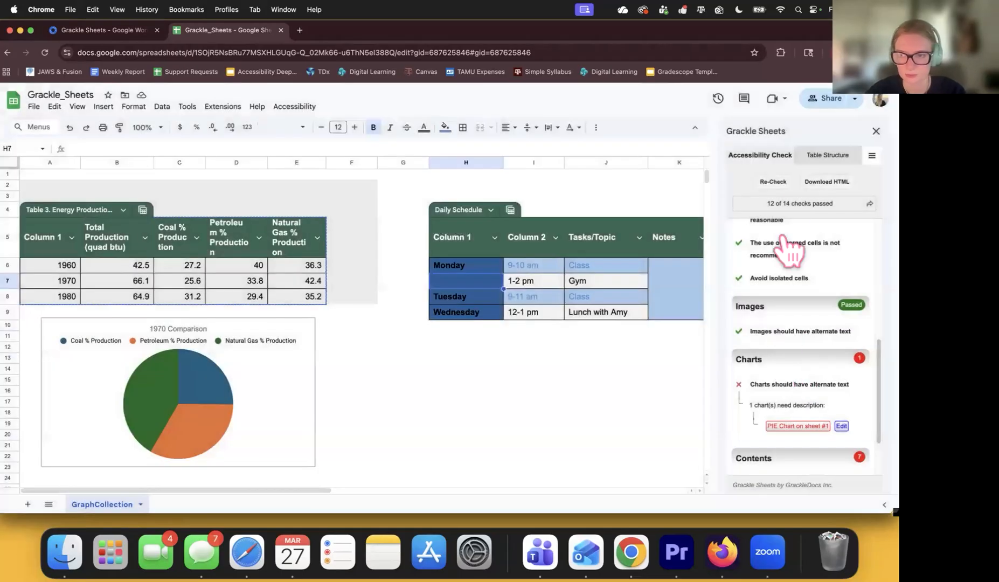
left_click(777, 184)
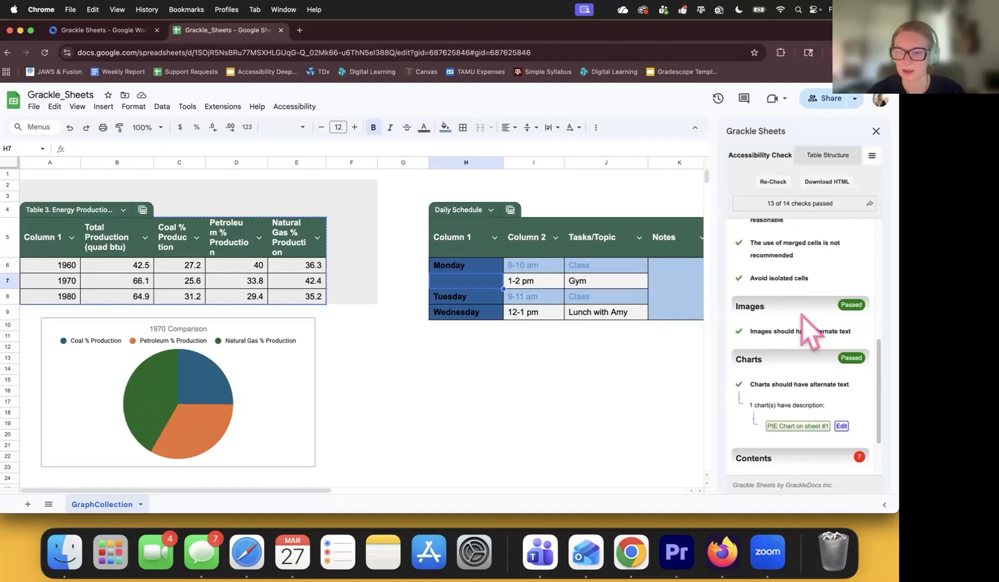
scroll(811, 330, "down", 3)
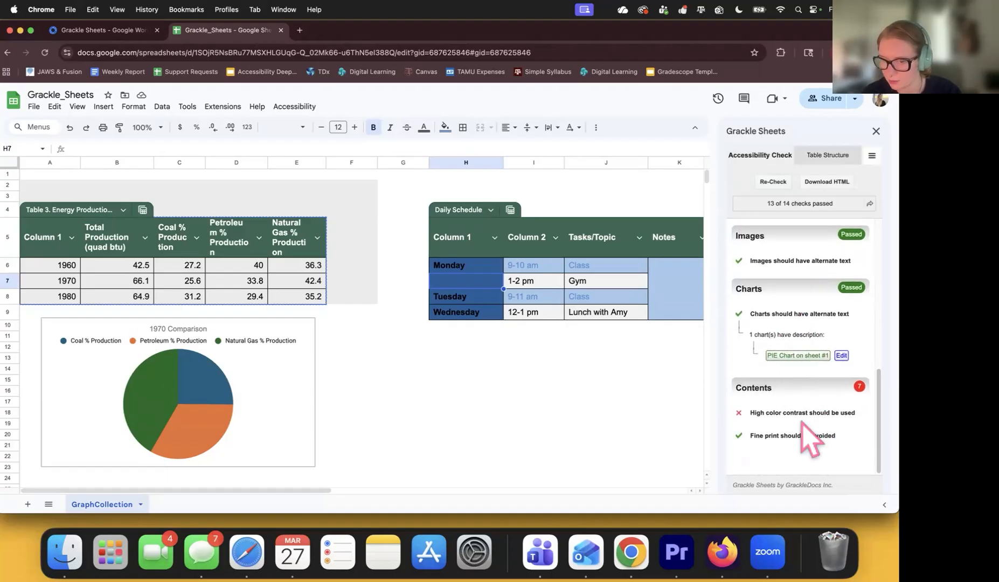
scroll(667, 383, "right", 3)
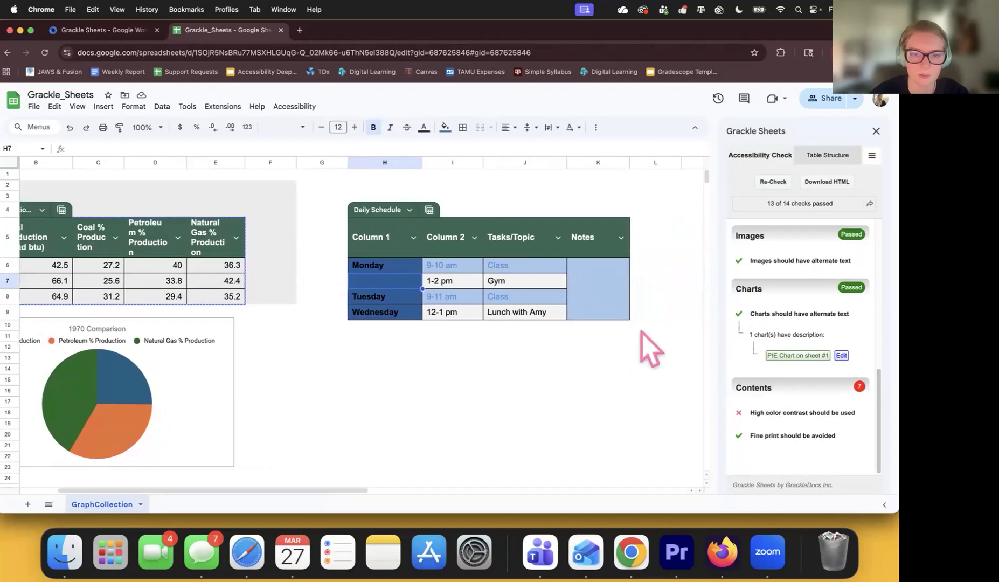
scroll(508, 397, "left", 3)
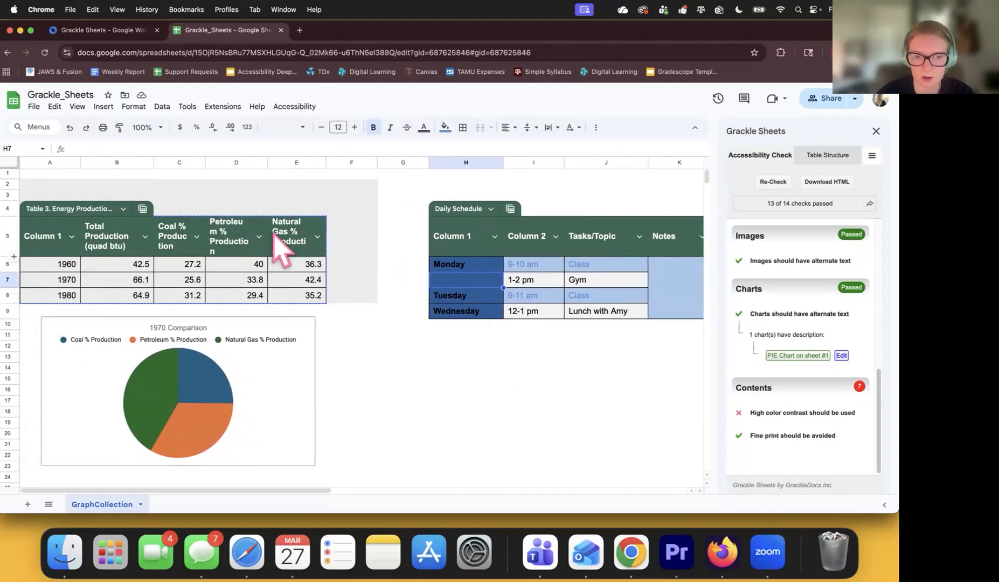
scroll(372, 345, "right", 6)
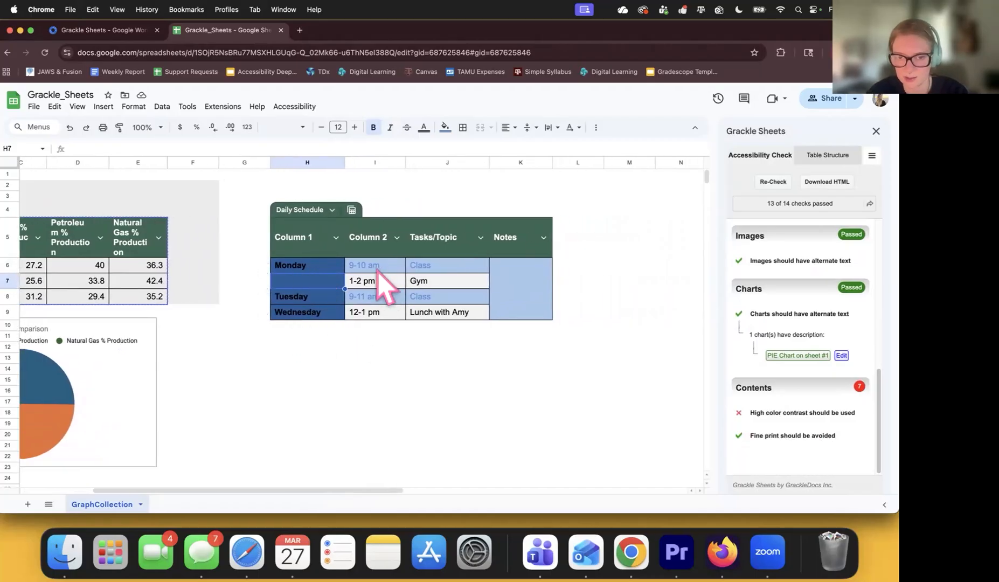
Make the Monday through Wednesday day names in H6:H9 white.
double_click(312, 265)
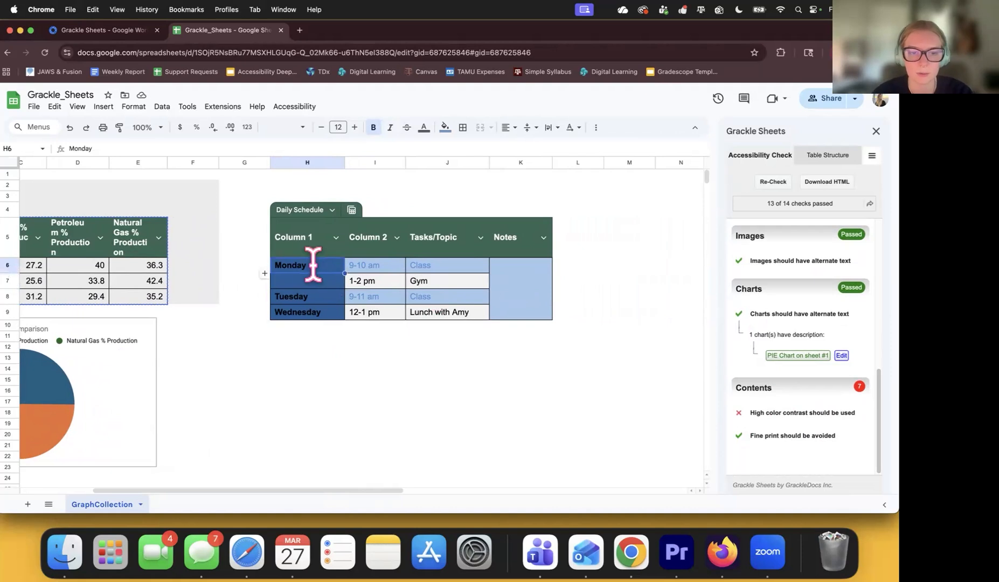
left_click(323, 297)
double_click(277, 264)
left_click_drag(275, 264, 314, 272)
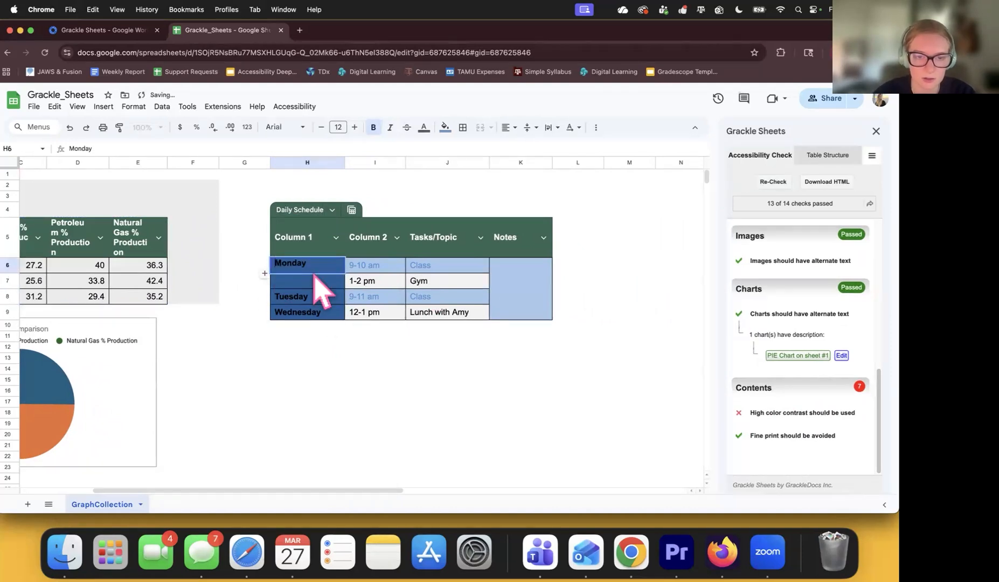
left_click(318, 313)
left_click_drag(322, 312, 308, 269)
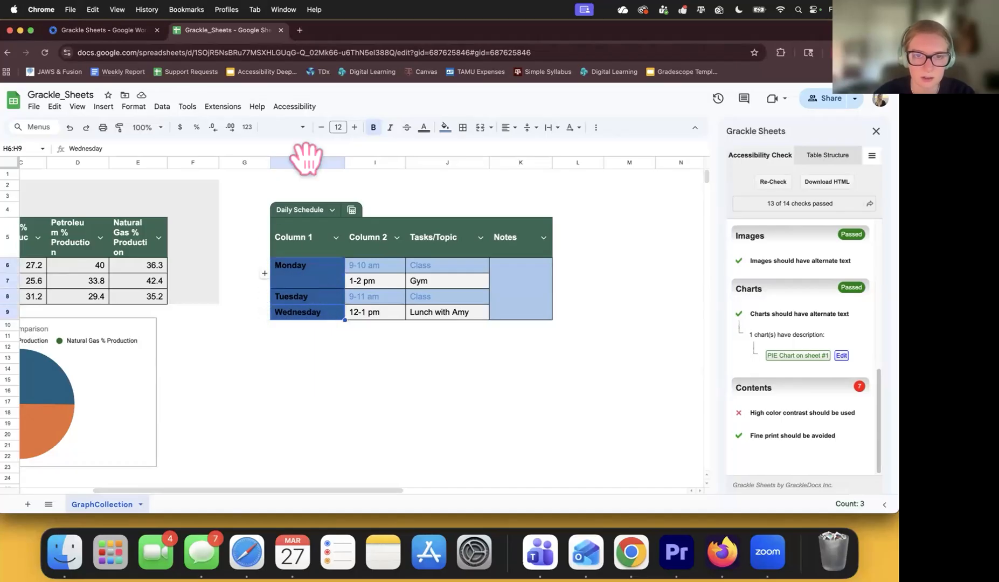
left_click(424, 129)
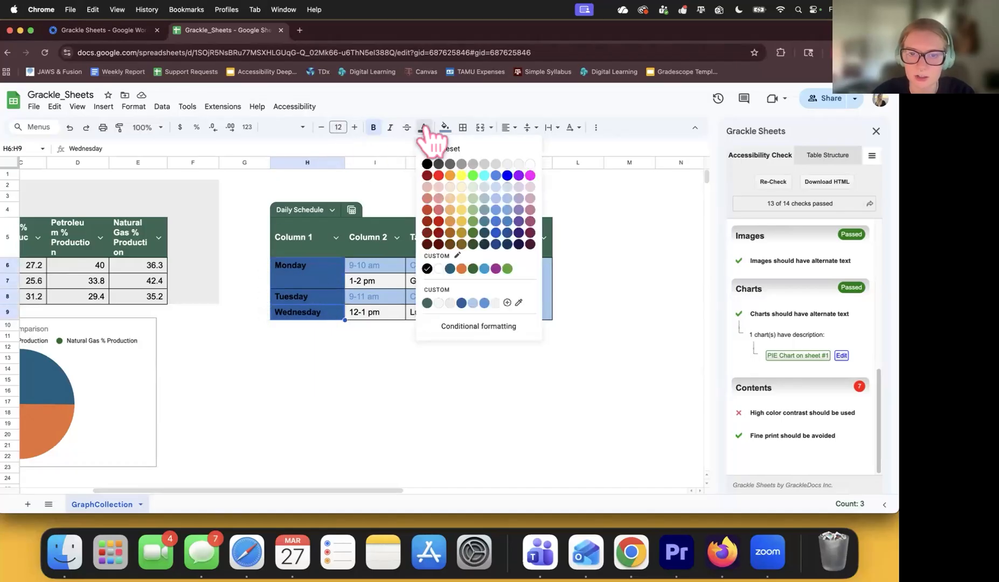
left_click(531, 164)
left_click(375, 380)
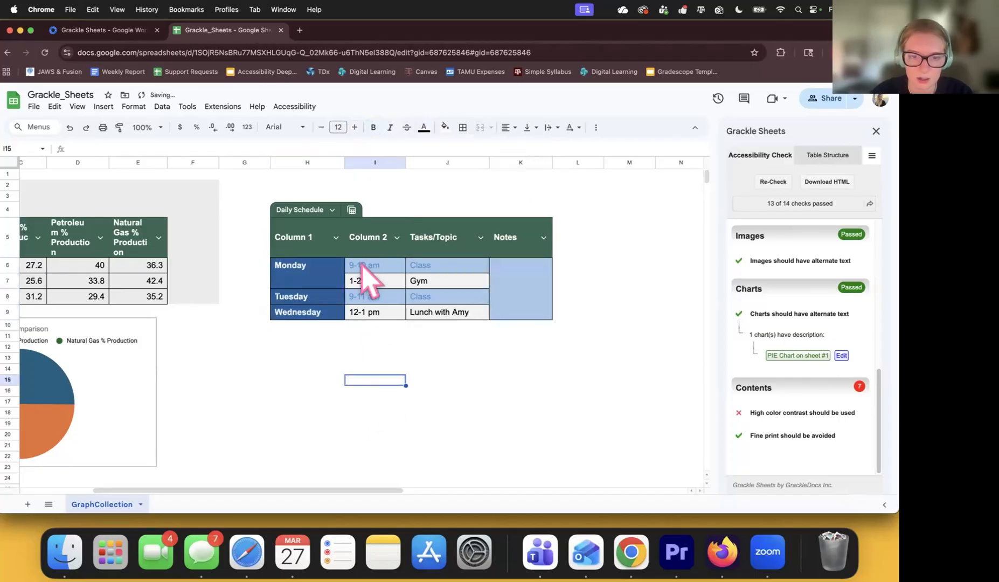
Turn the '9-10 am', '9-11 am' times and 'Class' tasks black, then re-run the check.
left_click(362, 265)
left_click(384, 296, "shift")
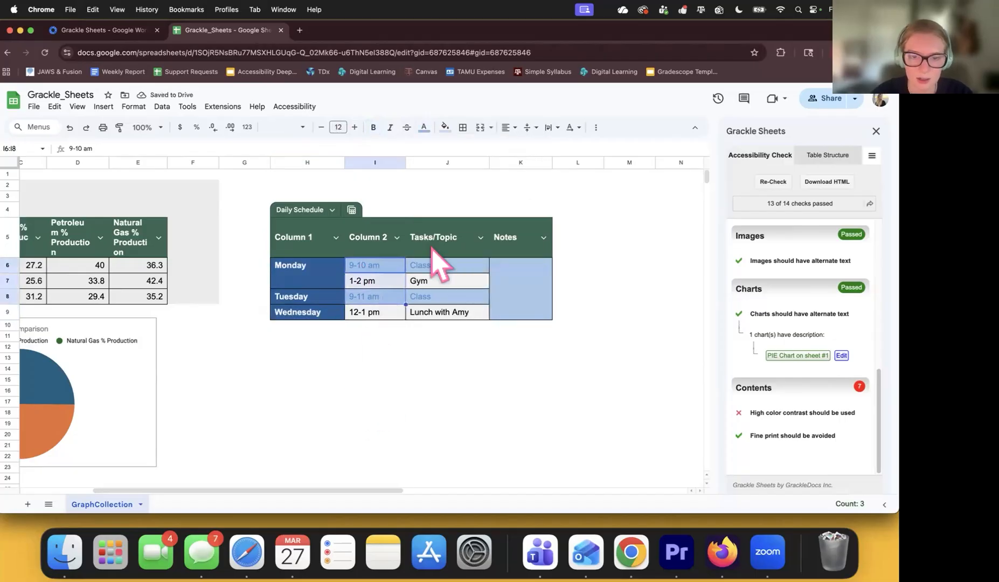
left_click(424, 128)
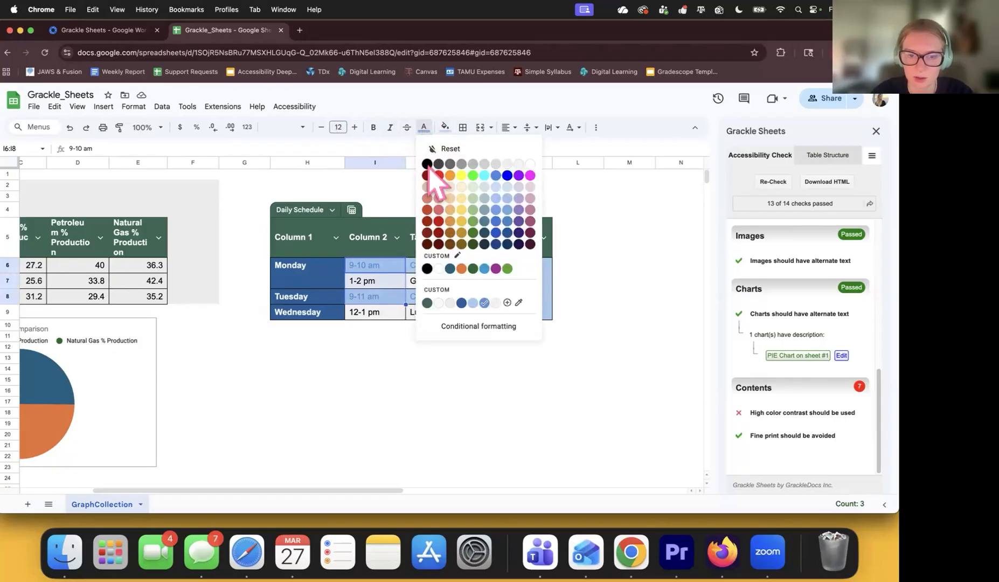
left_click(426, 164)
left_click(424, 266)
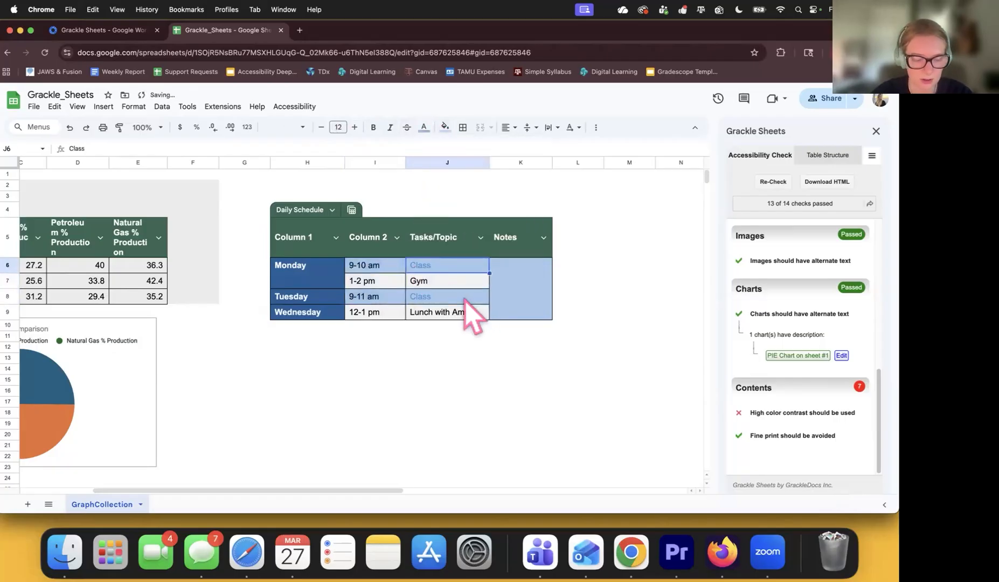
left_click(464, 299, "shift")
left_click(424, 128)
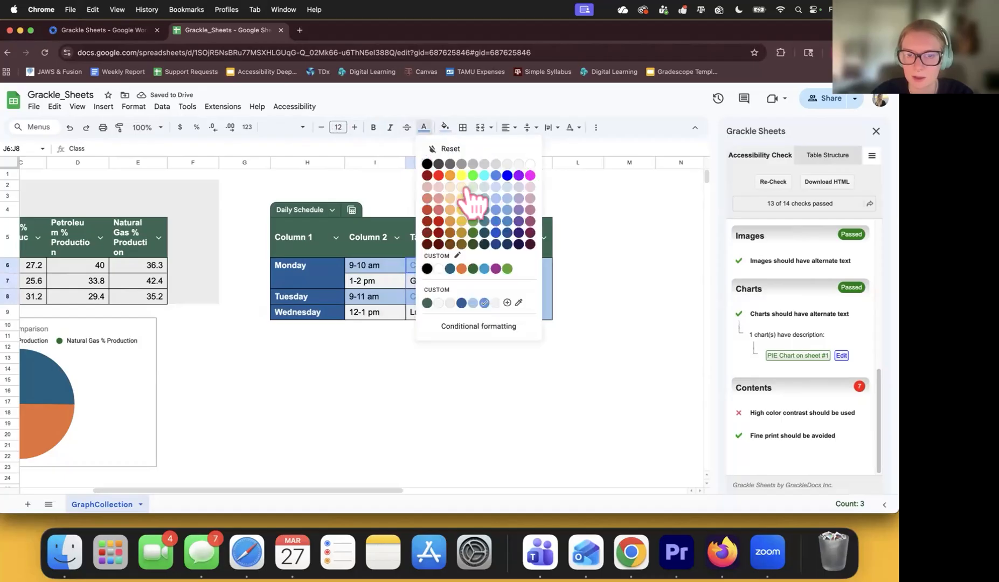
left_click(427, 164)
left_click(520, 336)
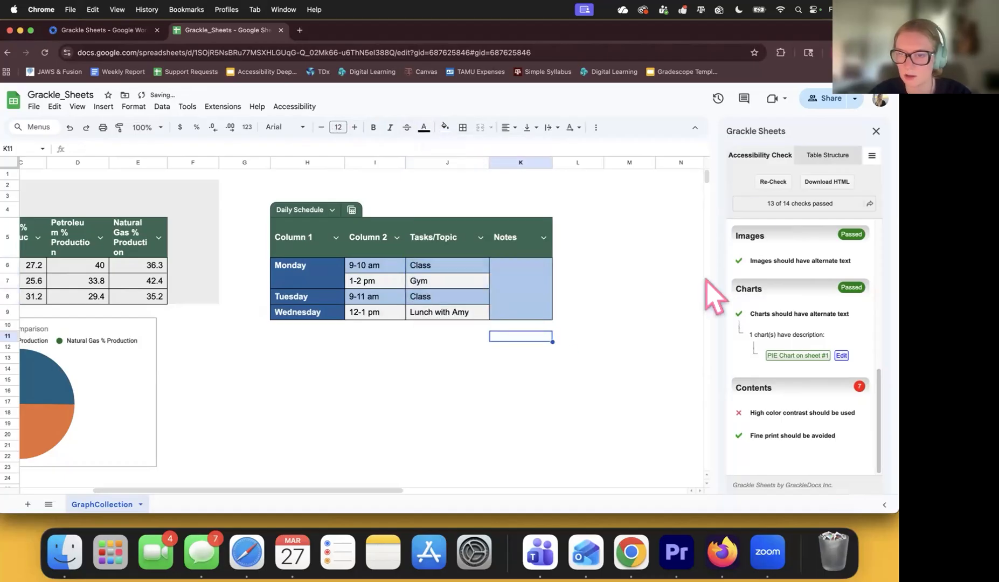
left_click(770, 181)
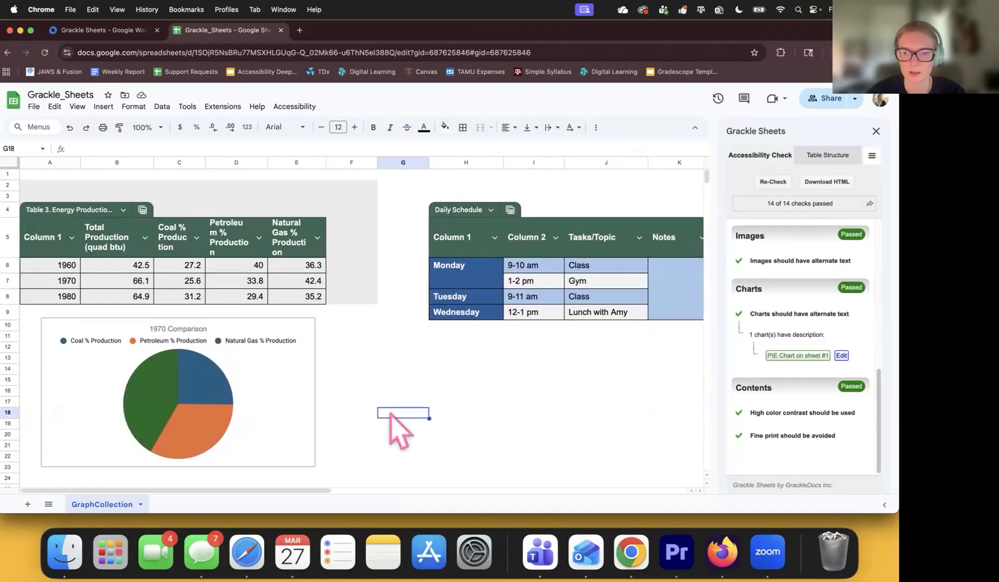
Rename the energy table's 'Column 1' header in A5 to 'Year'.
scroll(391, 414, "right", 1)
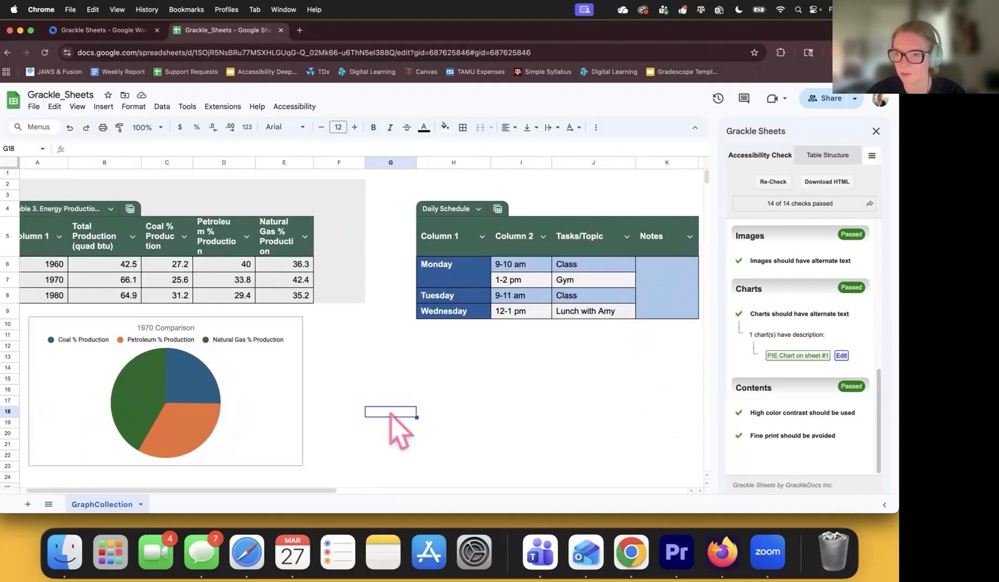
scroll(391, 414, "right", 1)
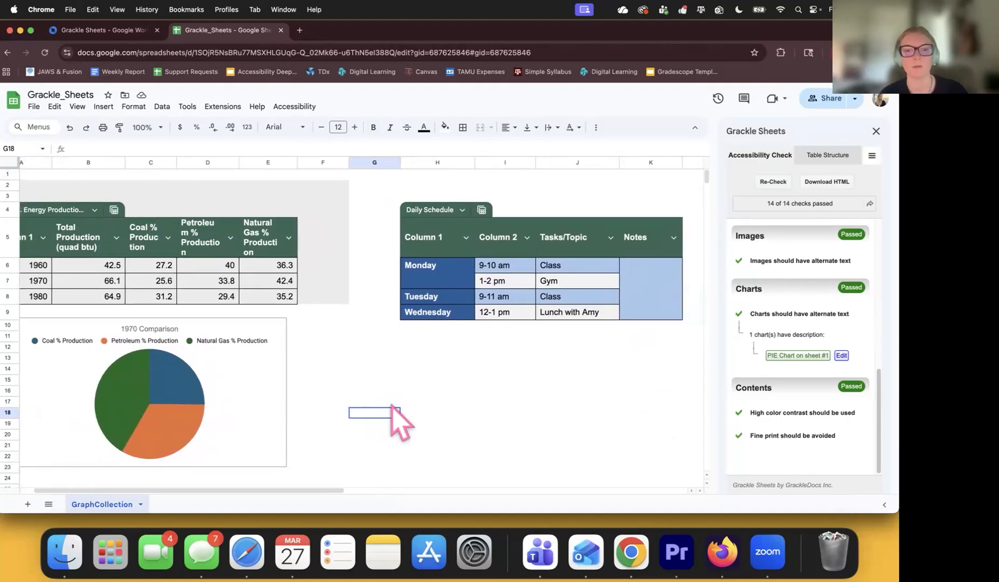
scroll(395, 415, "left", 2)
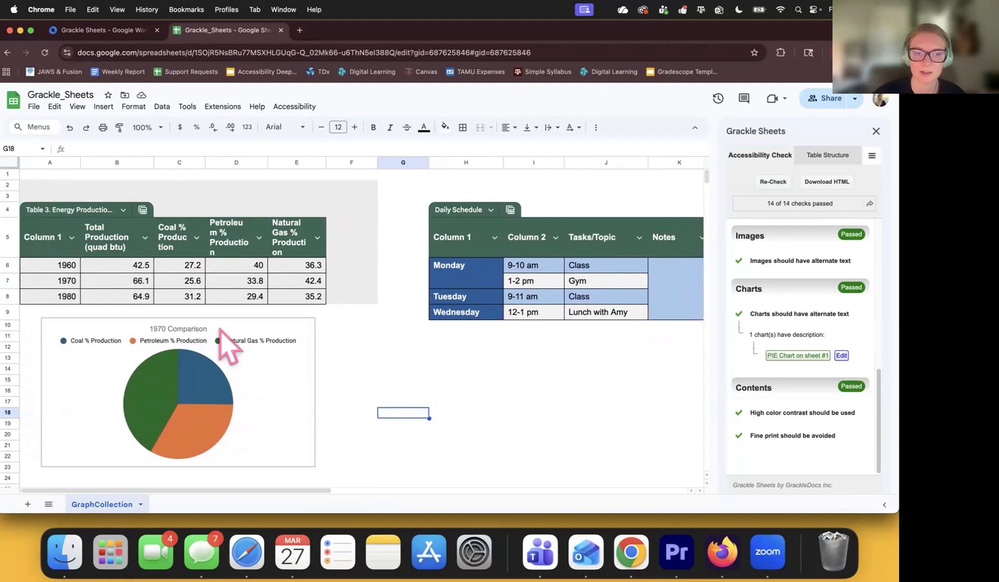
left_click(52, 239)
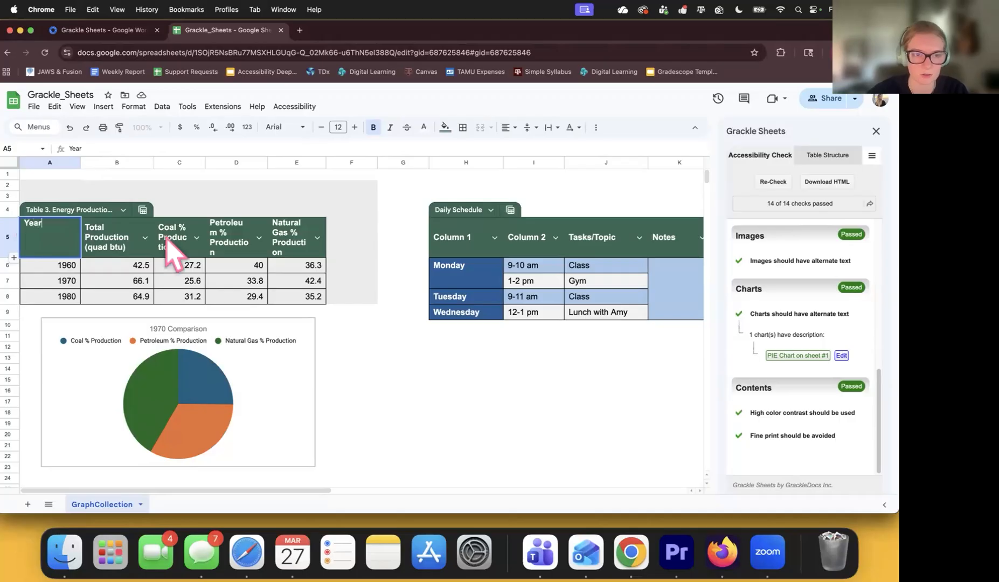
Rename the schedule's first two headers to 'Day' and 'Time'.
double_click(458, 241)
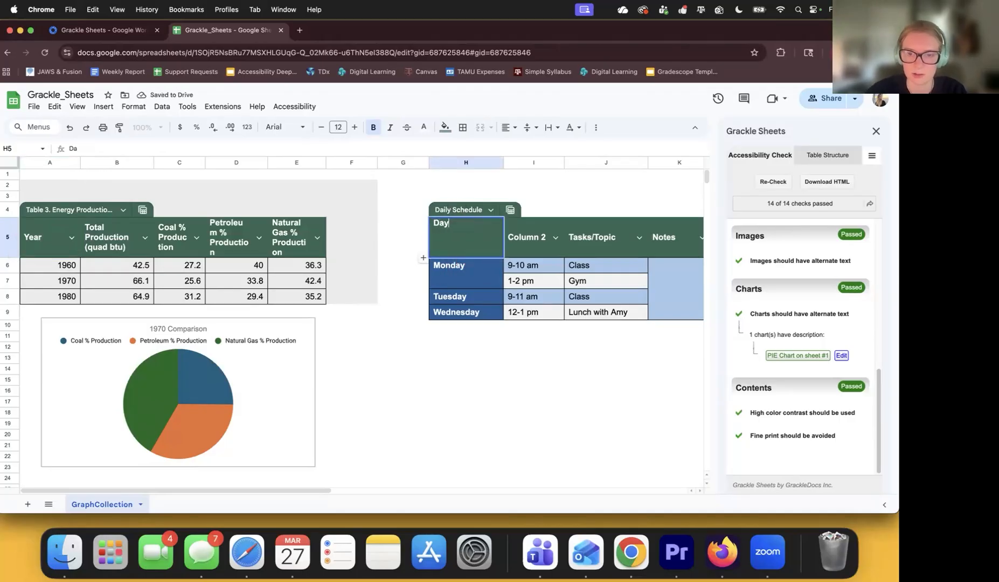
left_click(477, 358)
scroll(476, 286, "right", 2)
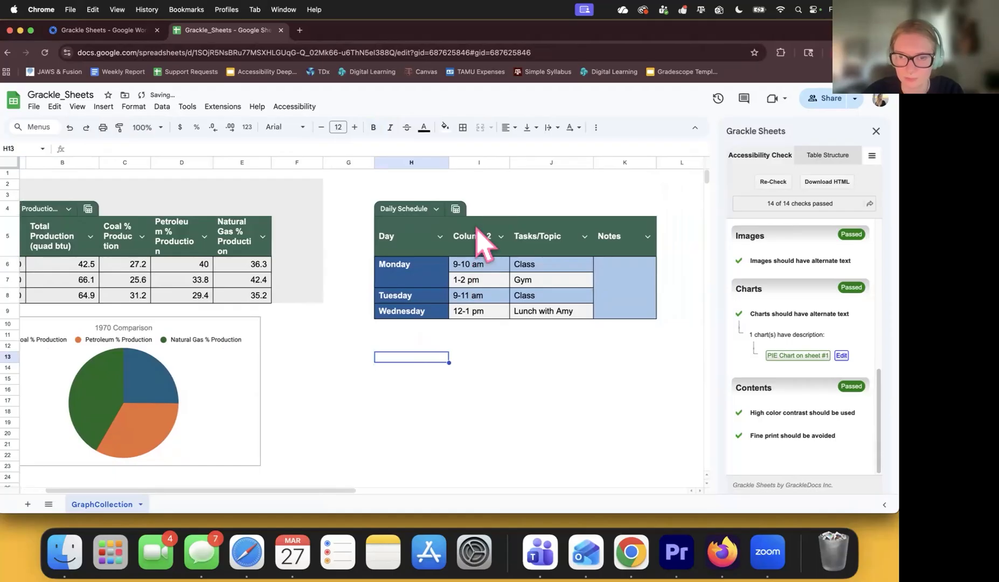
left_click(477, 240)
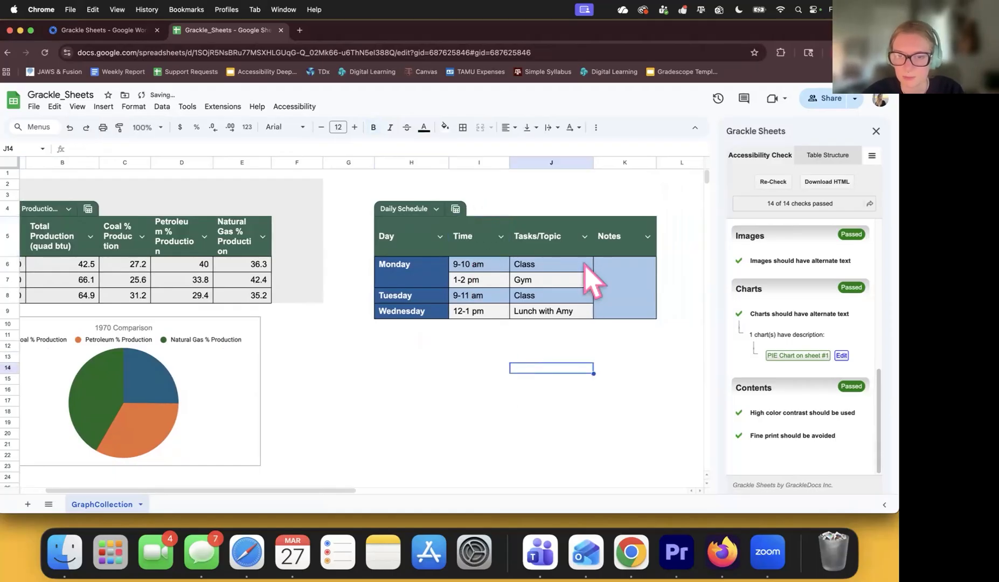
left_click(624, 267)
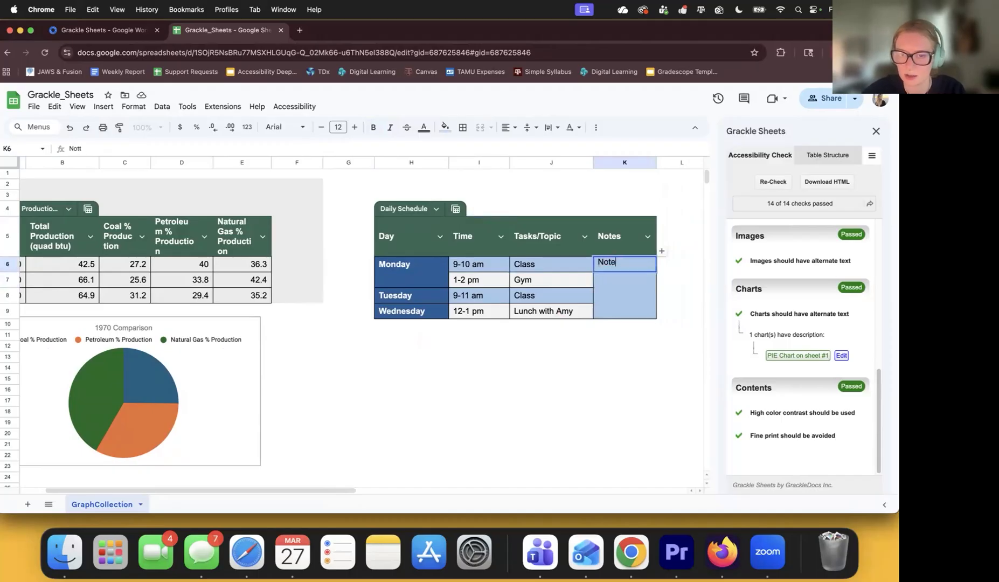
Fill the Notes cells K6:K9 with the word 'Notes'.
left_click(622, 277)
type("Notes")
left_click(621, 300)
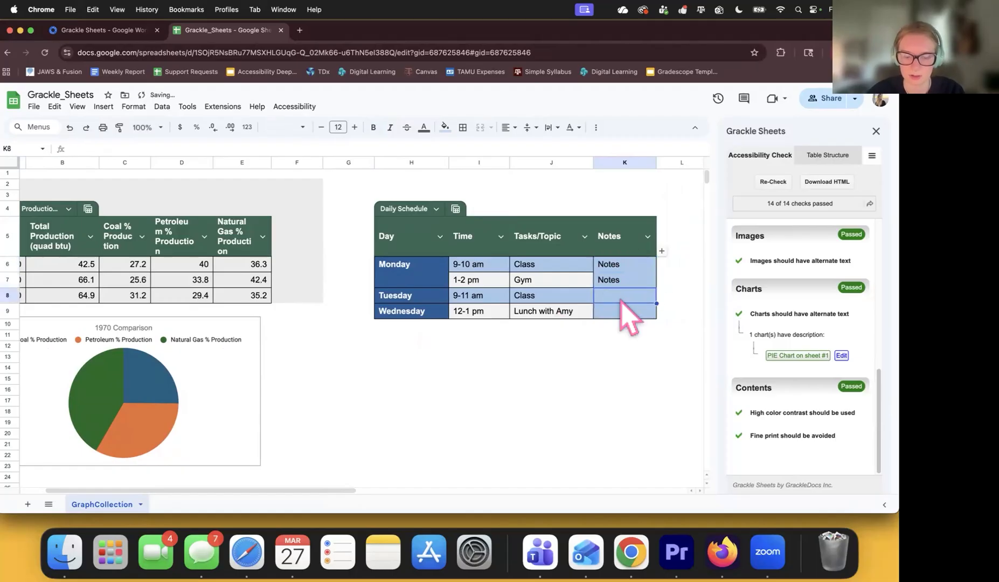
type("Notes")
left_click(623, 311)
type("Notes")
left_click(554, 346)
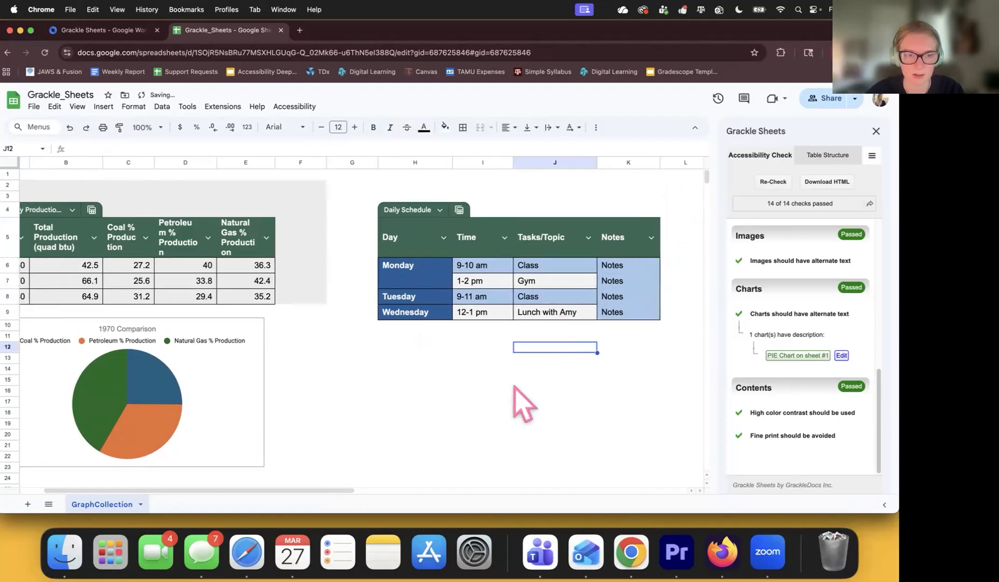
scroll(522, 404, "left", 2)
scroll(523, 404, "down", 3)
scroll(523, 404, "up", 3)
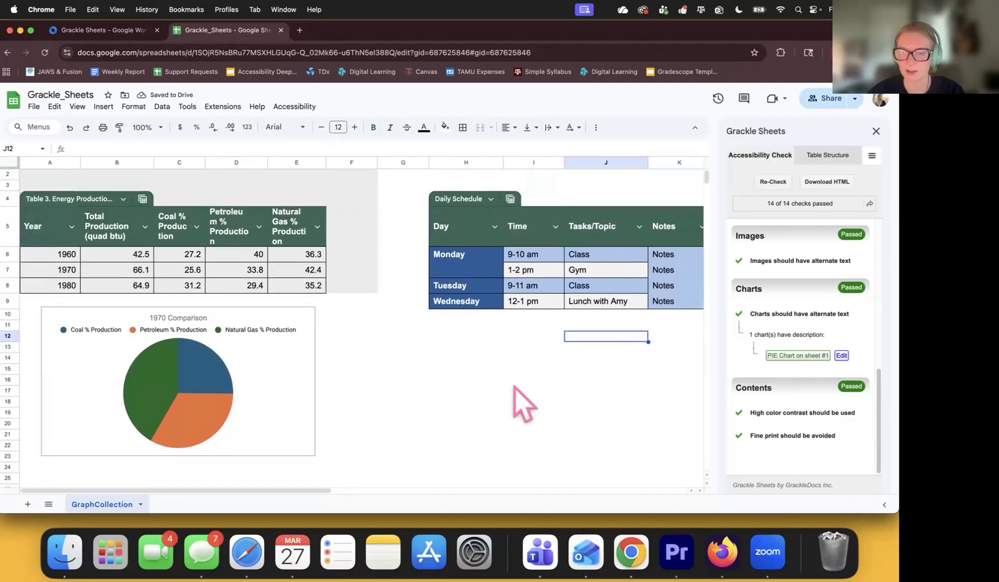
scroll(516, 388, "up", 1)
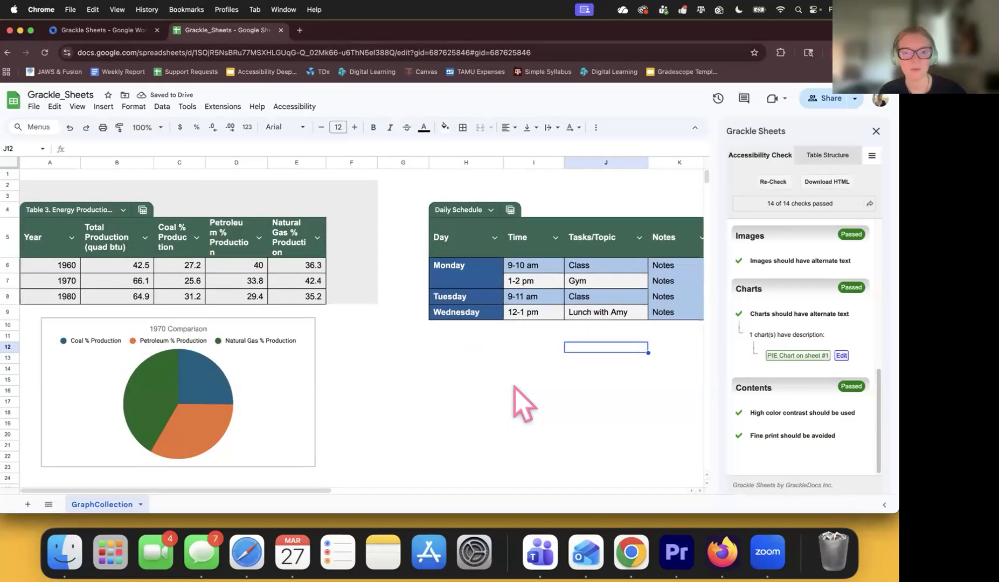